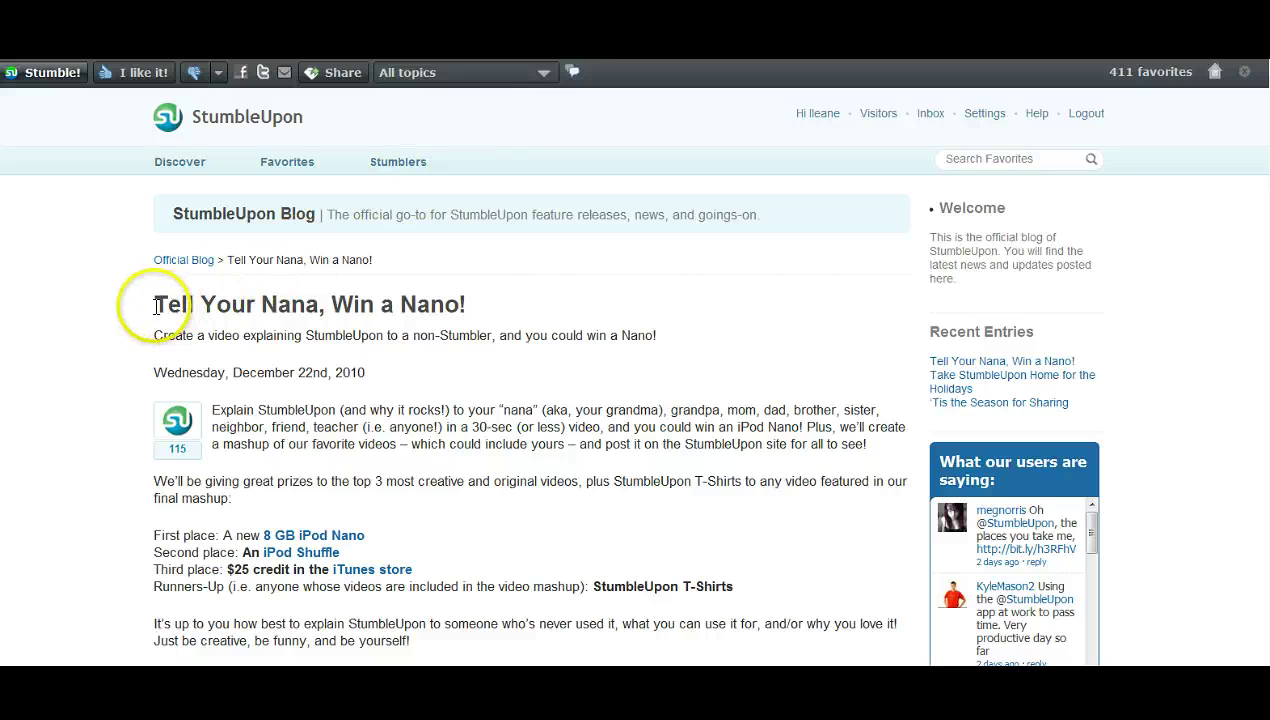
# - Stumble from the Nano contest blog post to the Vogue.com Vogue Guide homepage
pyautogui.click(470, 304)
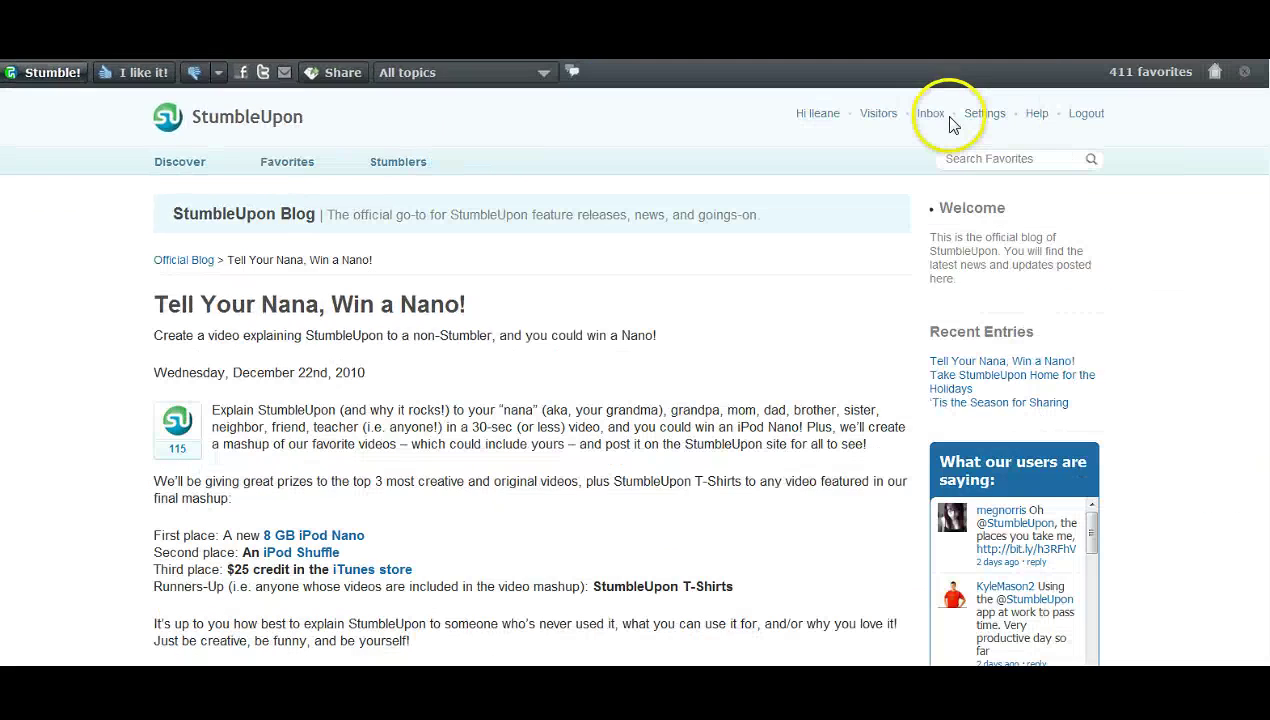
pyautogui.click(938, 120)
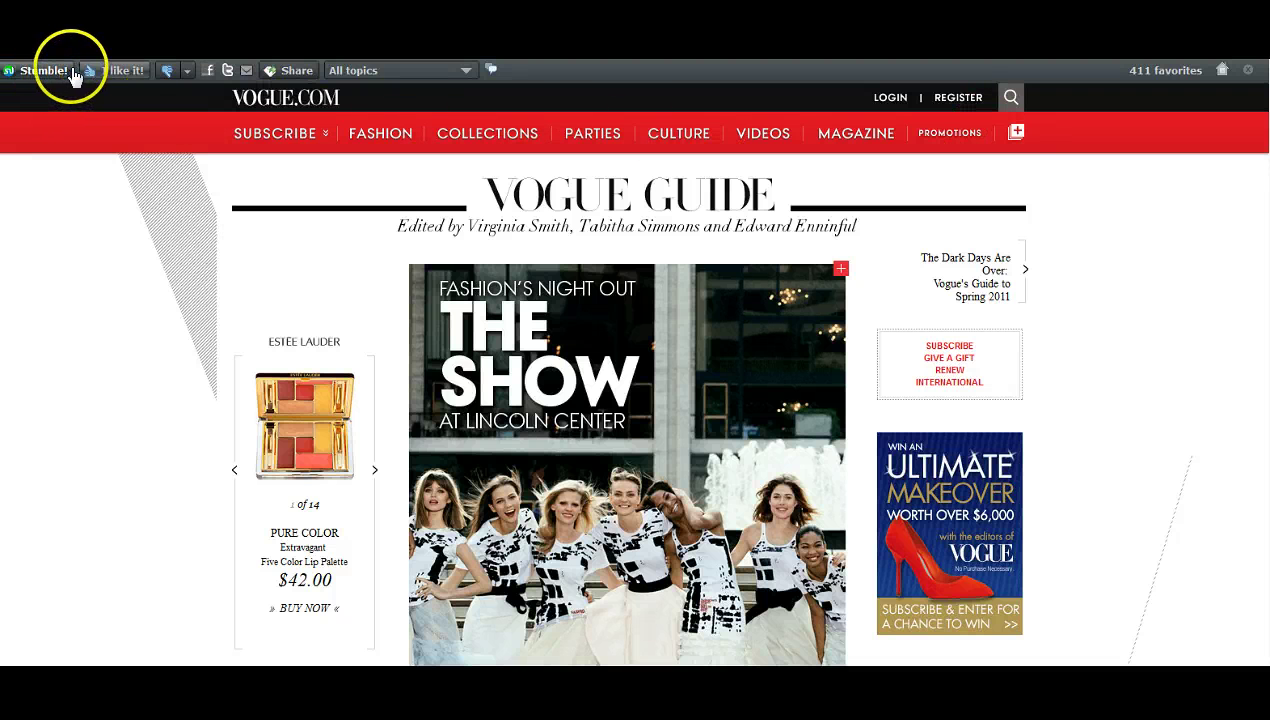
# - Stumble past the 8tracks mix to the 'Ugg!! Where are my keys?' post and thumb it up
pyautogui.click(40, 72)
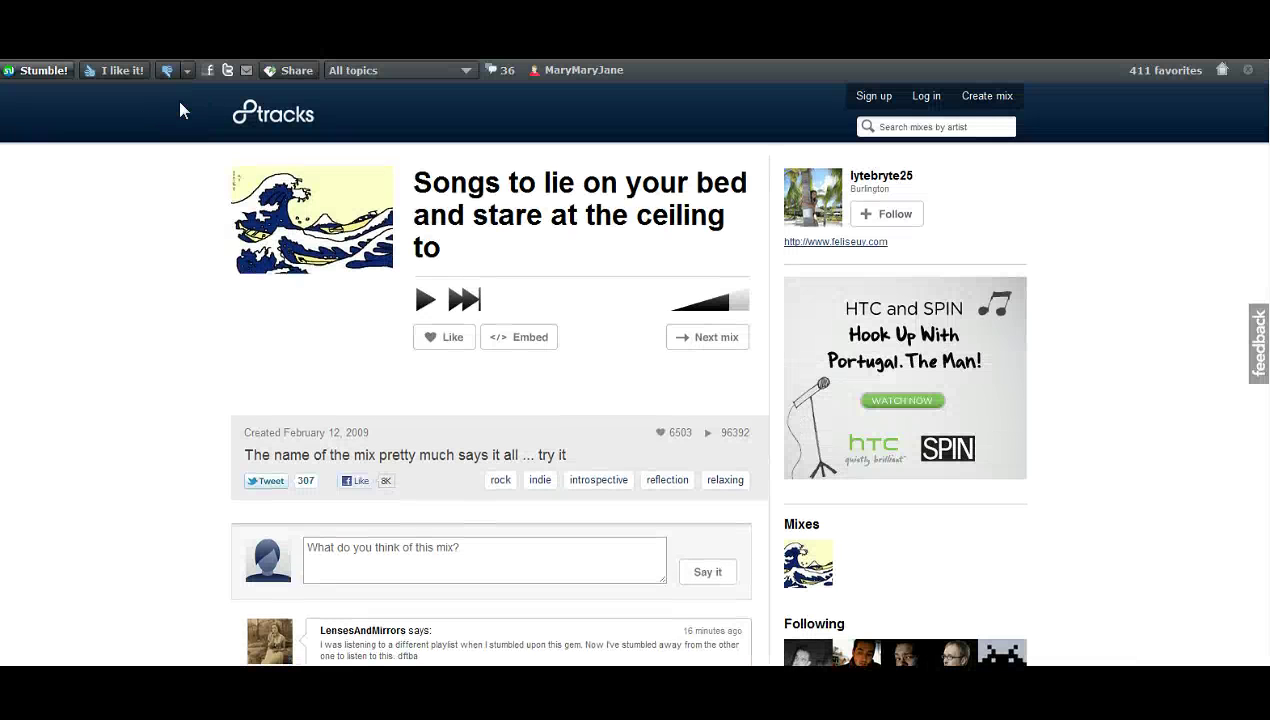
pyautogui.click(33, 72)
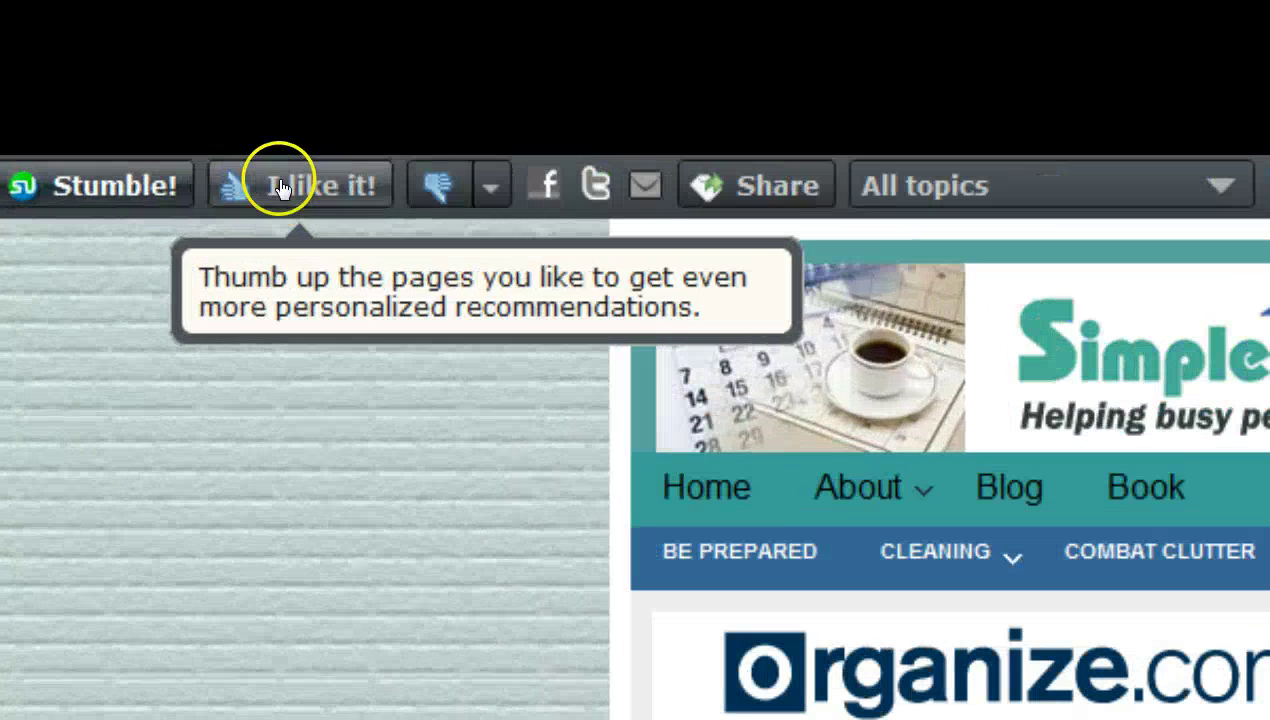
pyautogui.click(280, 188)
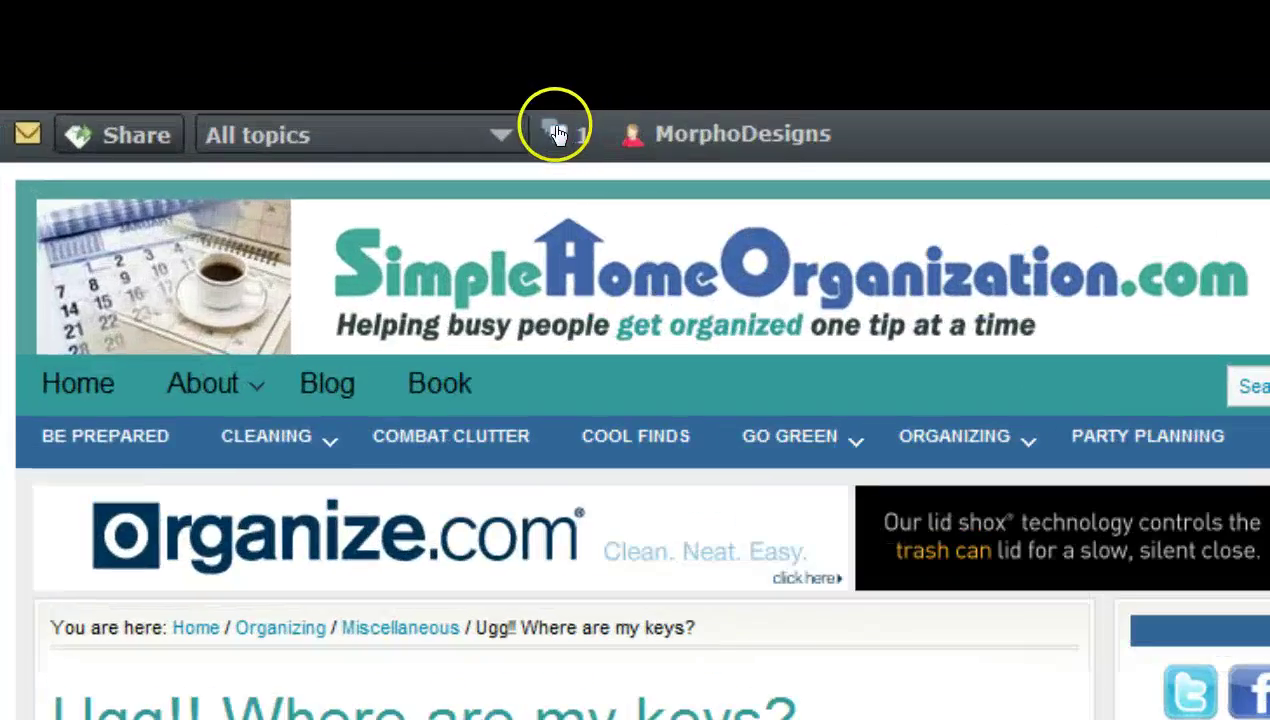
# - Open the keys article's info page and look over its 5 views, three likers and 2 reviews
pyautogui.click(557, 133)
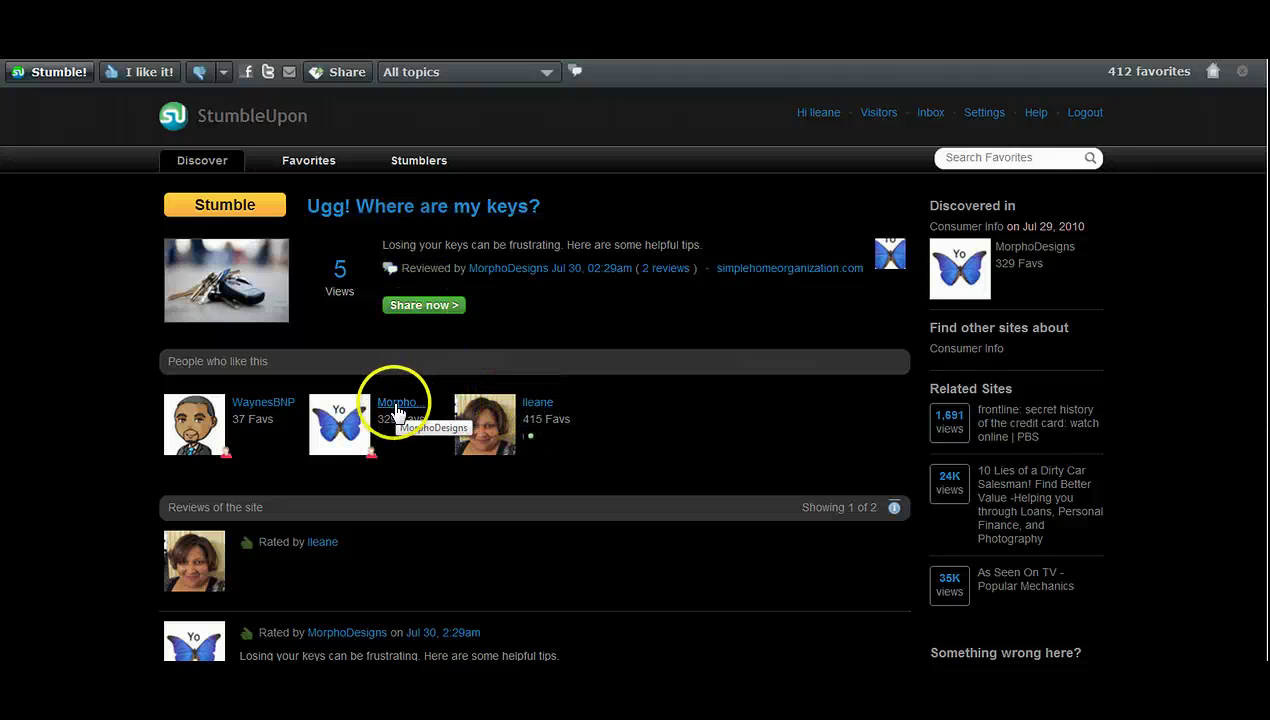
pyautogui.scroll(-3, 397, 410)
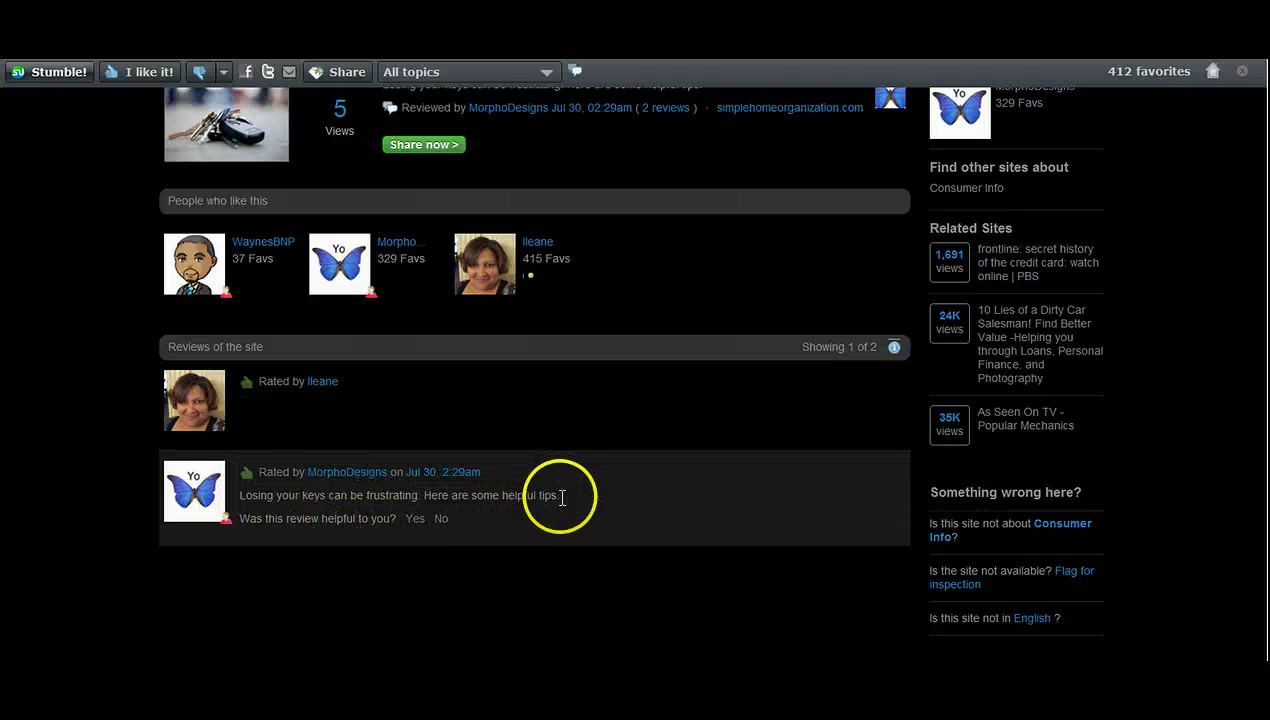
pyautogui.scroll(3, 561, 505)
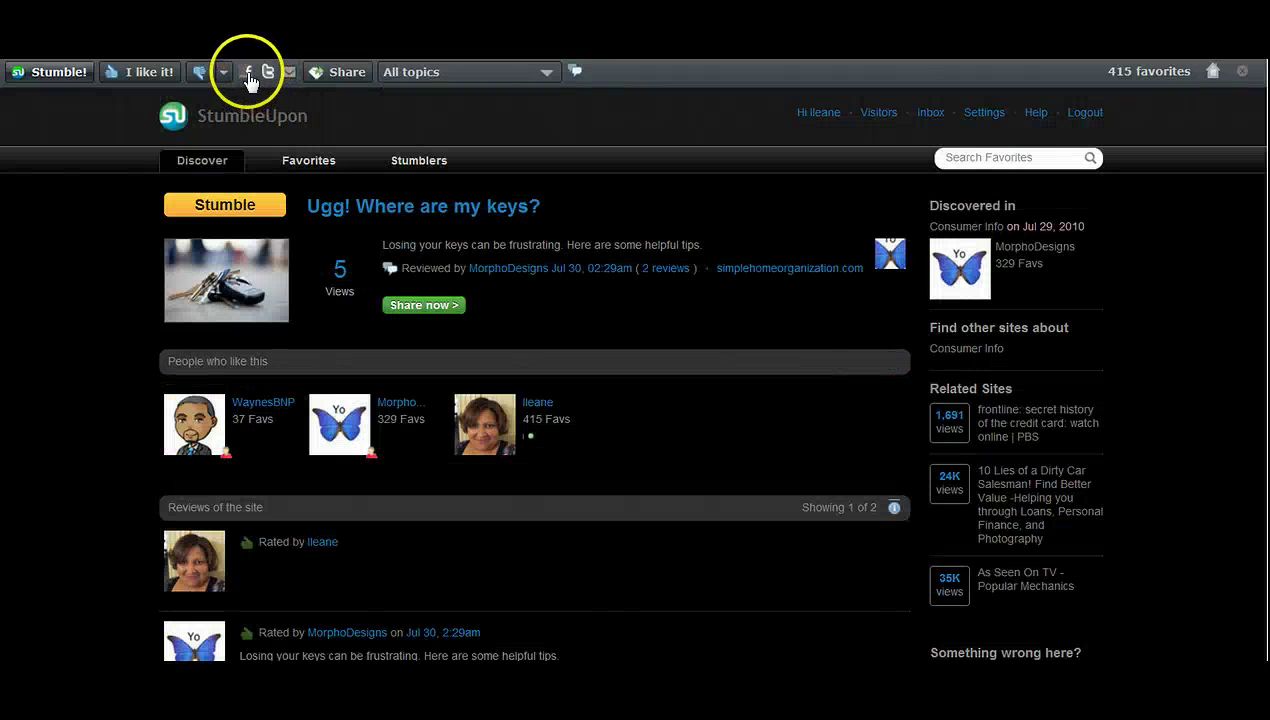
pyautogui.click(249, 76)
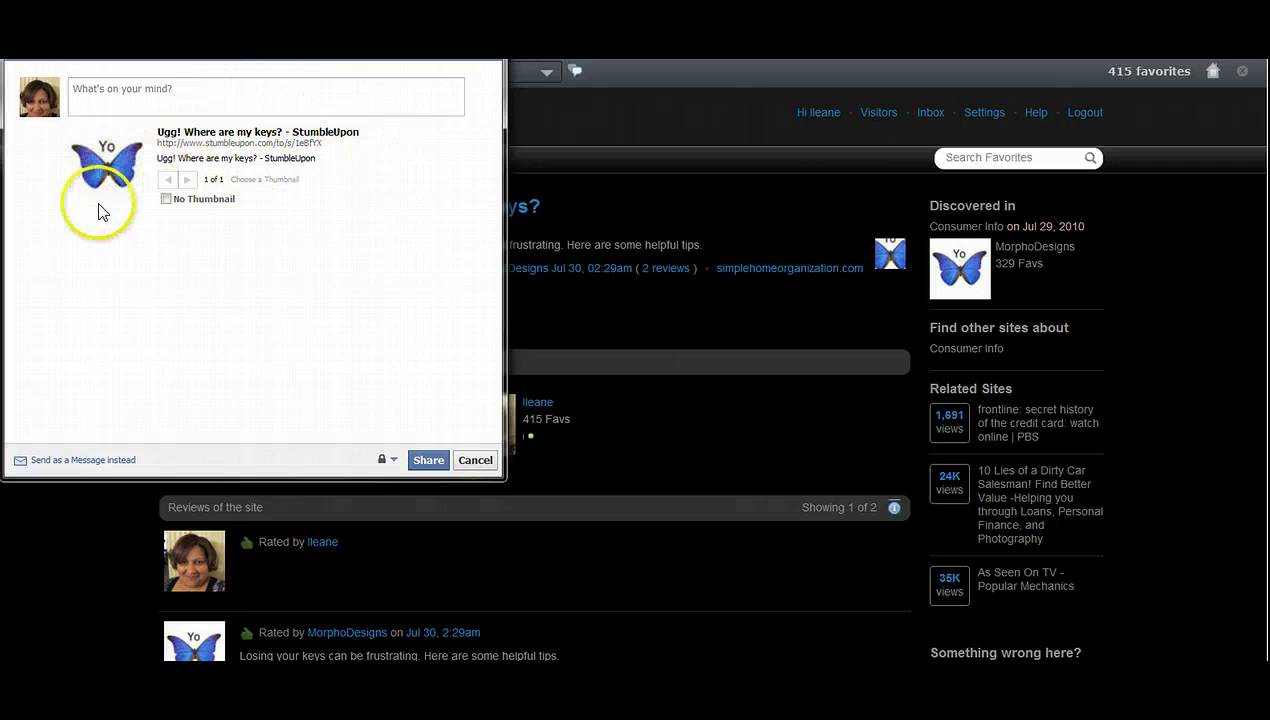
pyautogui.click(428, 462)
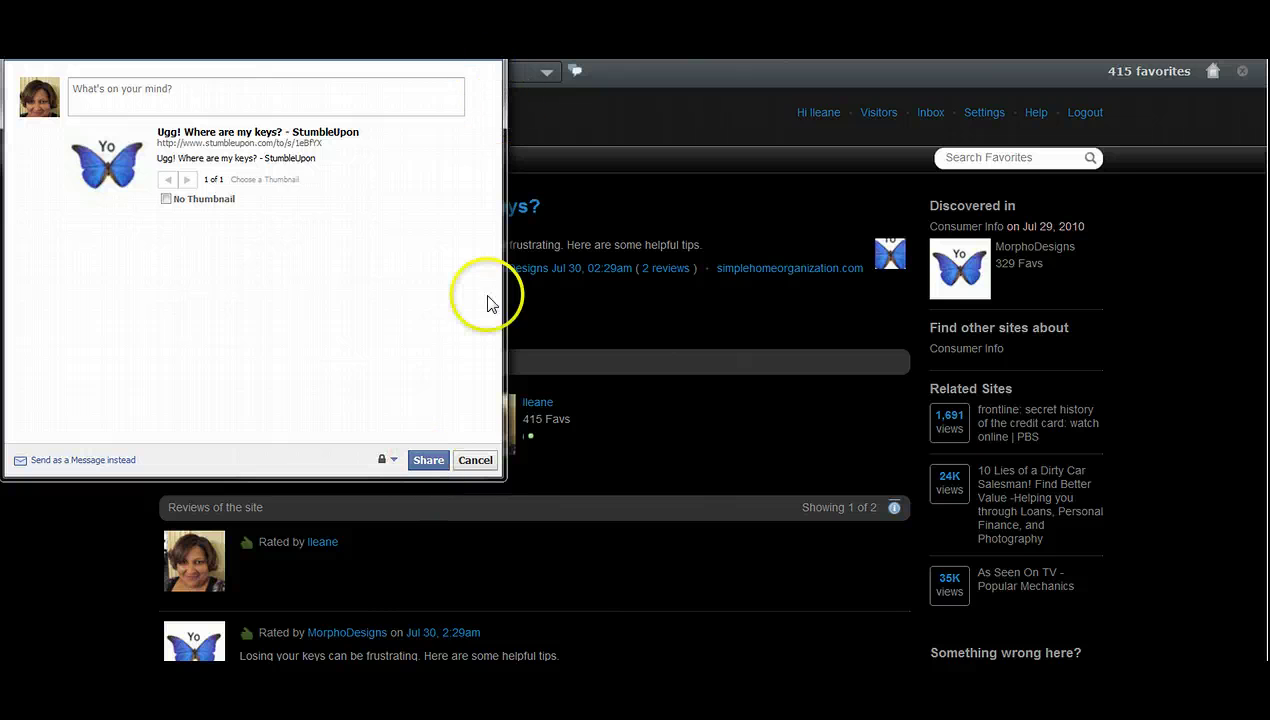
pyautogui.click(476, 459)
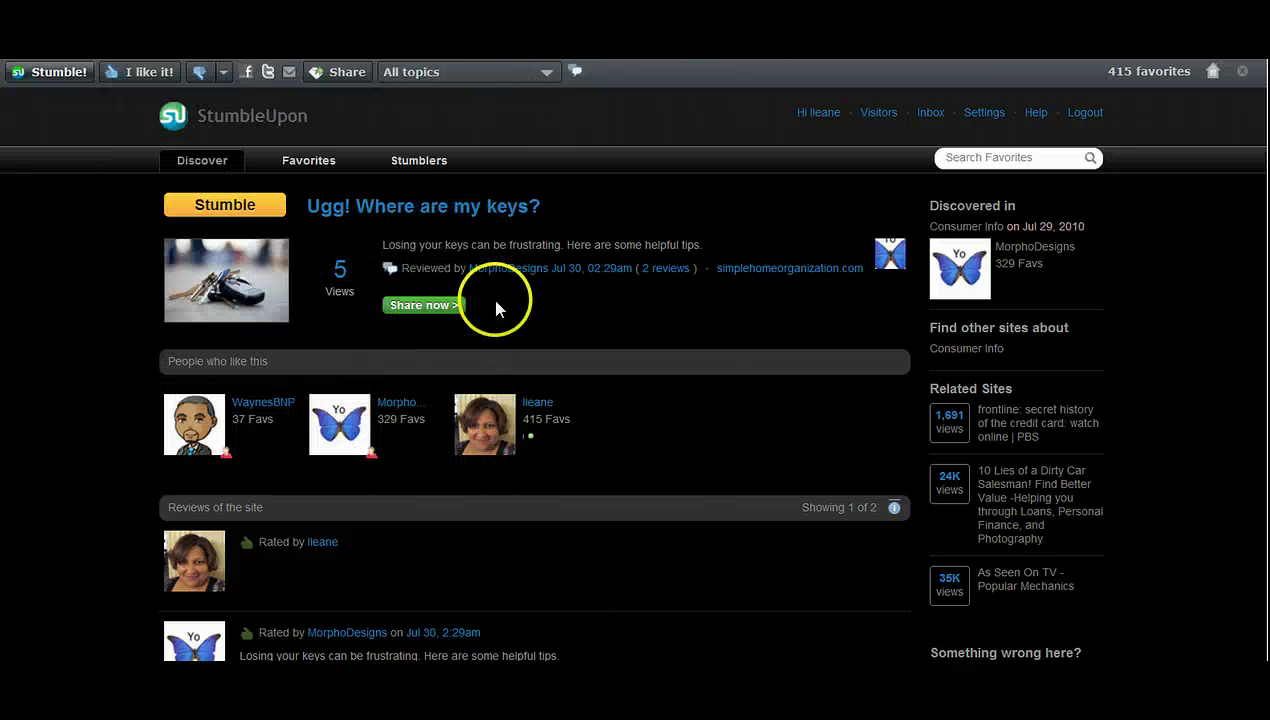
# - Like the WordPress SEO settings article and start a tweet with its title and su.pr link
pyautogui.click(141, 76)
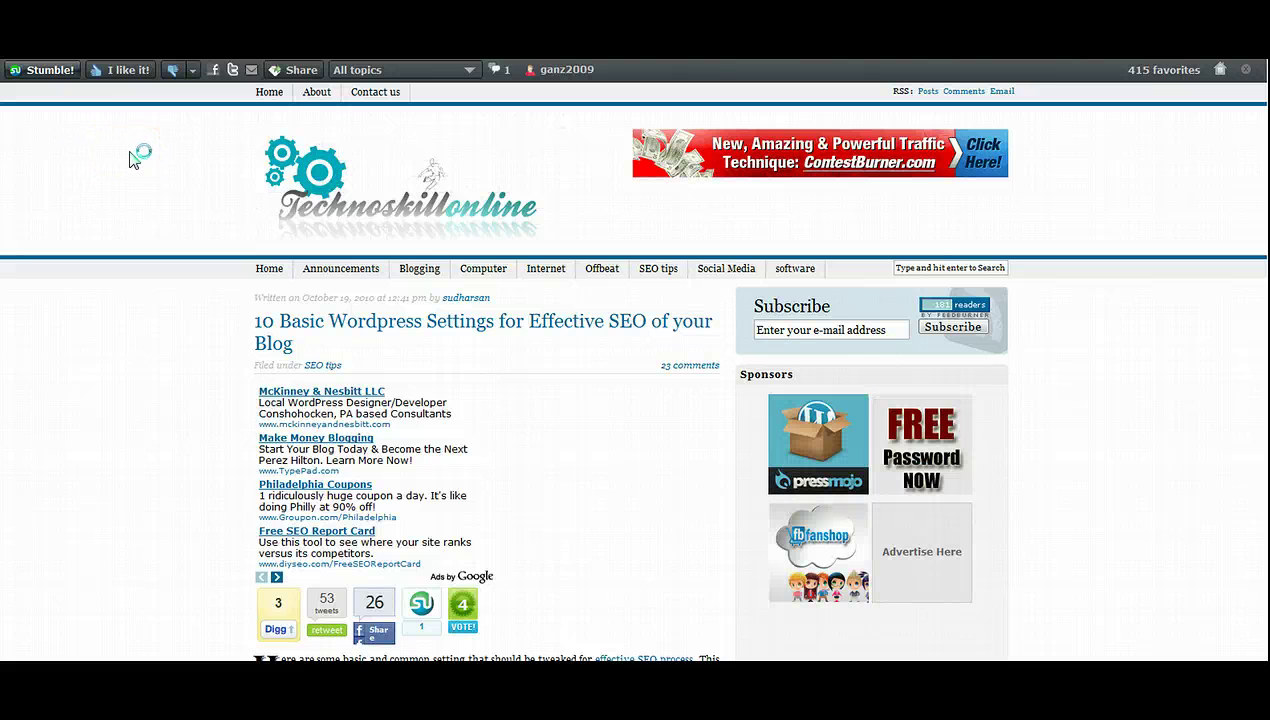
pyautogui.scroll(-5, 132, 160)
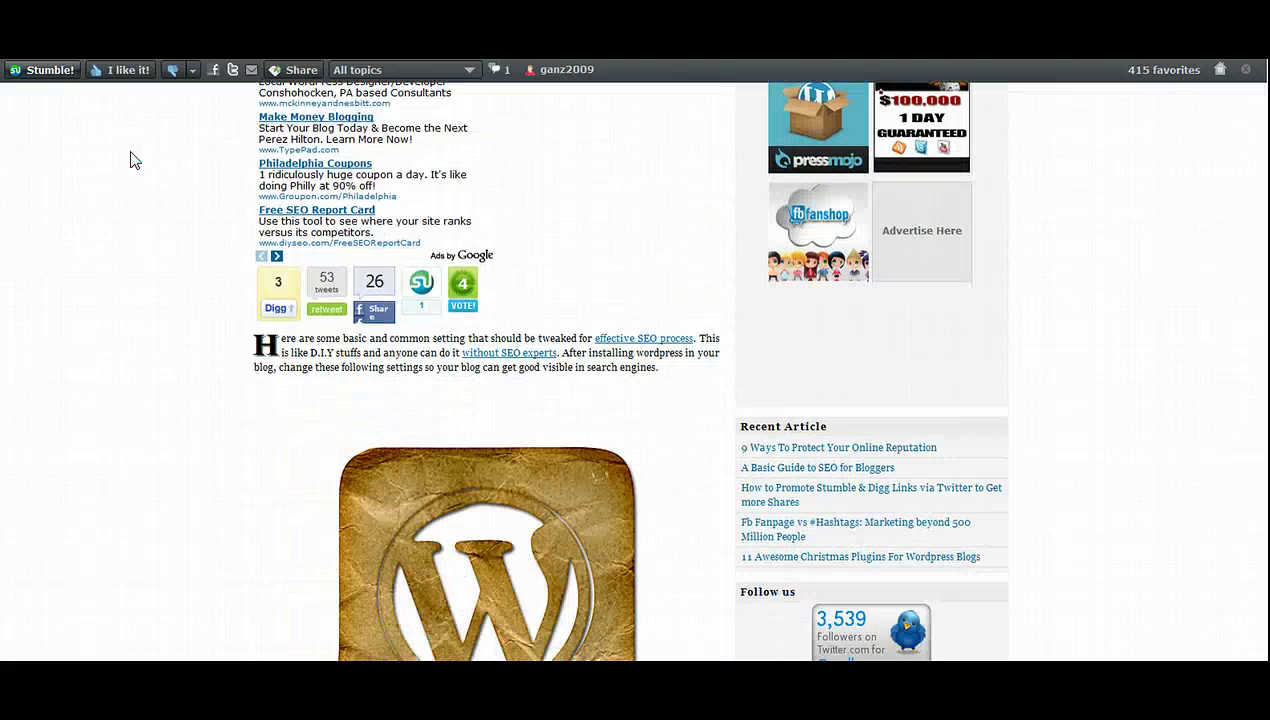
pyautogui.scroll(-3, 132, 160)
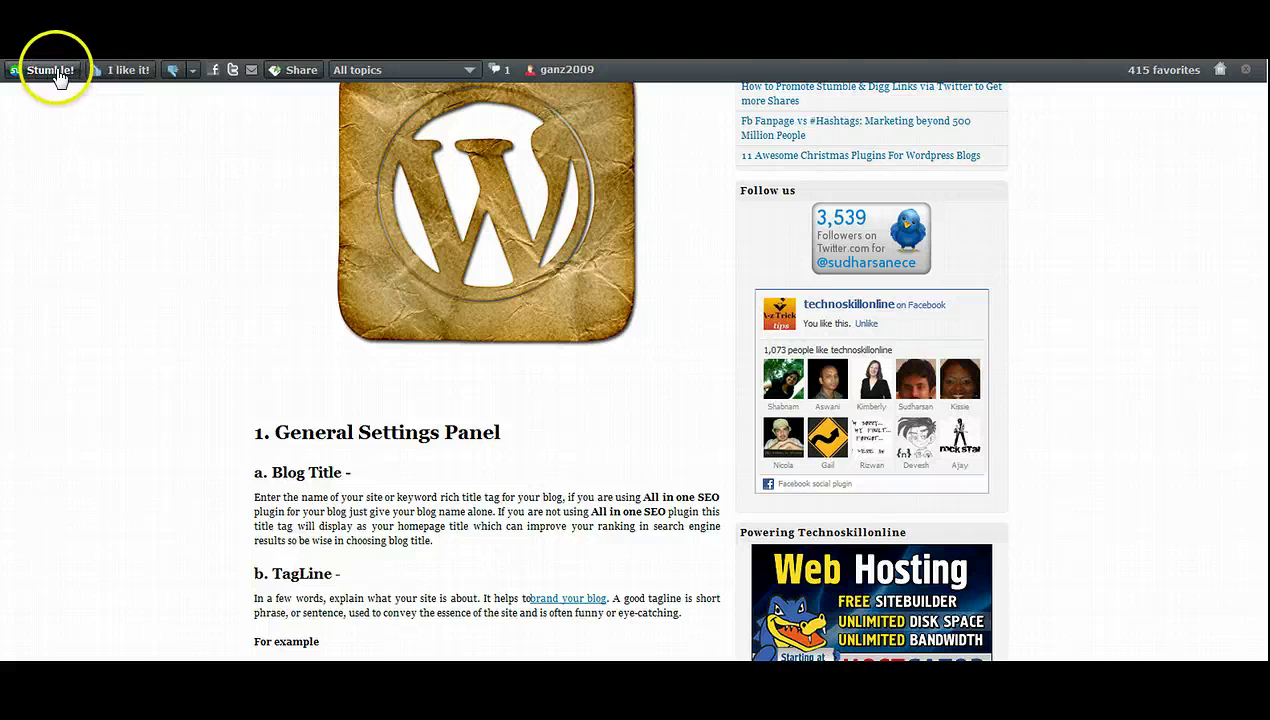
pyautogui.click(103, 76)
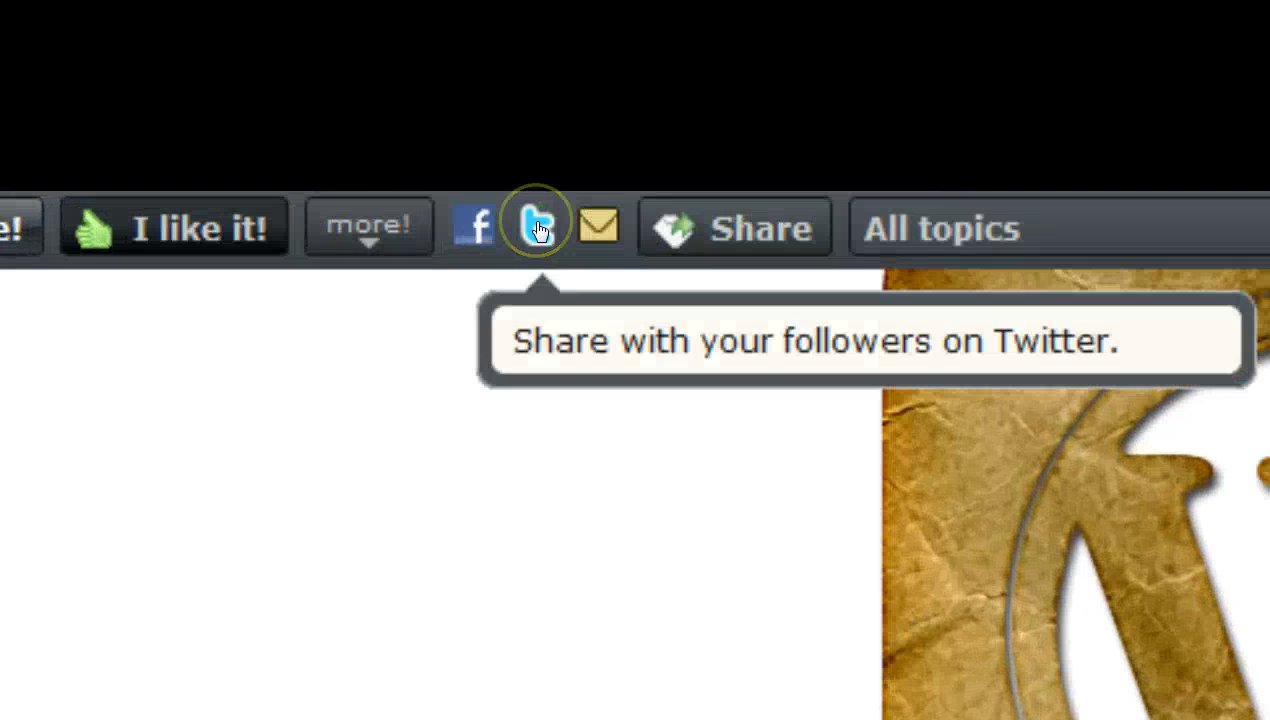
pyautogui.click(537, 229)
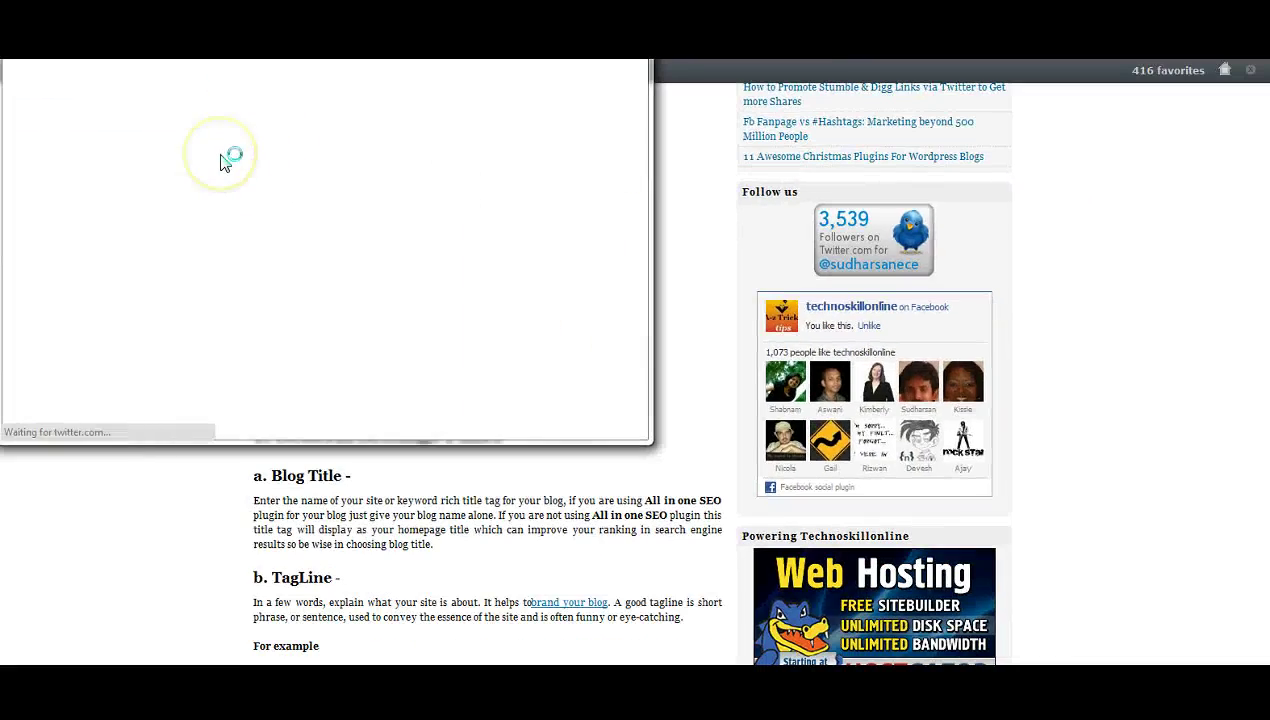
pyautogui.click(120, 172)
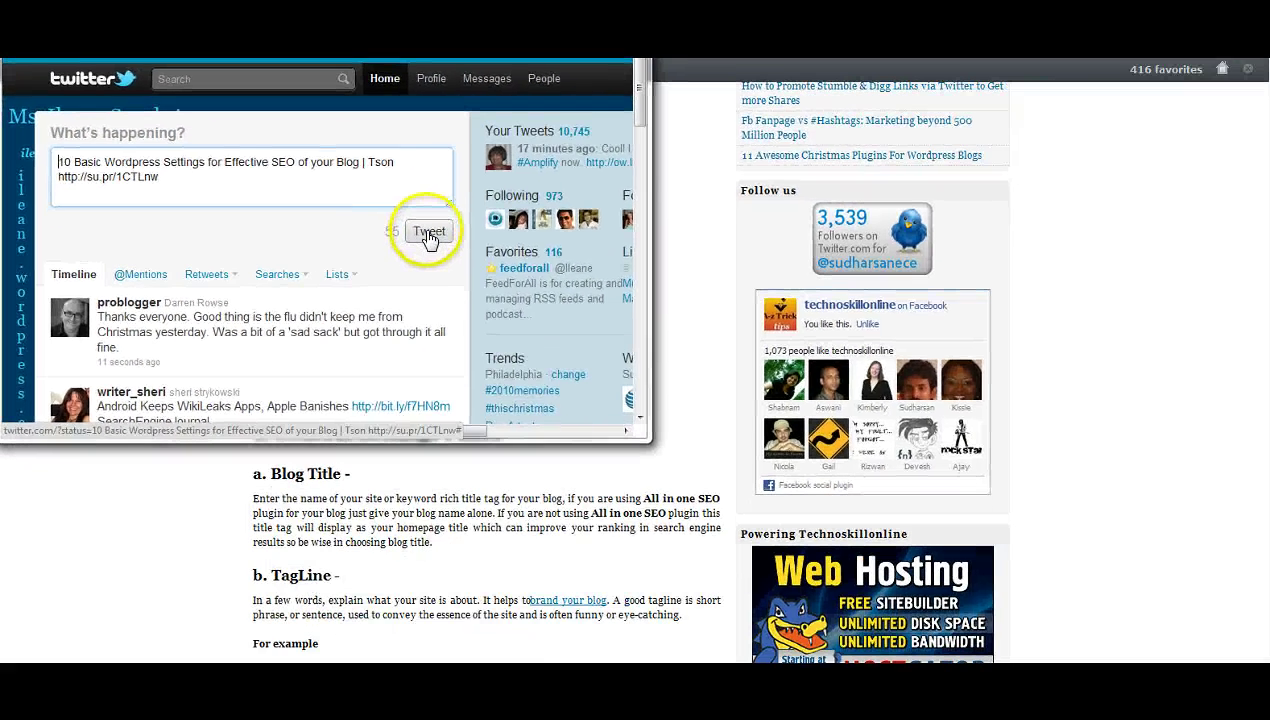
# - Post the tweet, then accept the author's shares to your toolbar on their profile
pyautogui.click(866, 472)
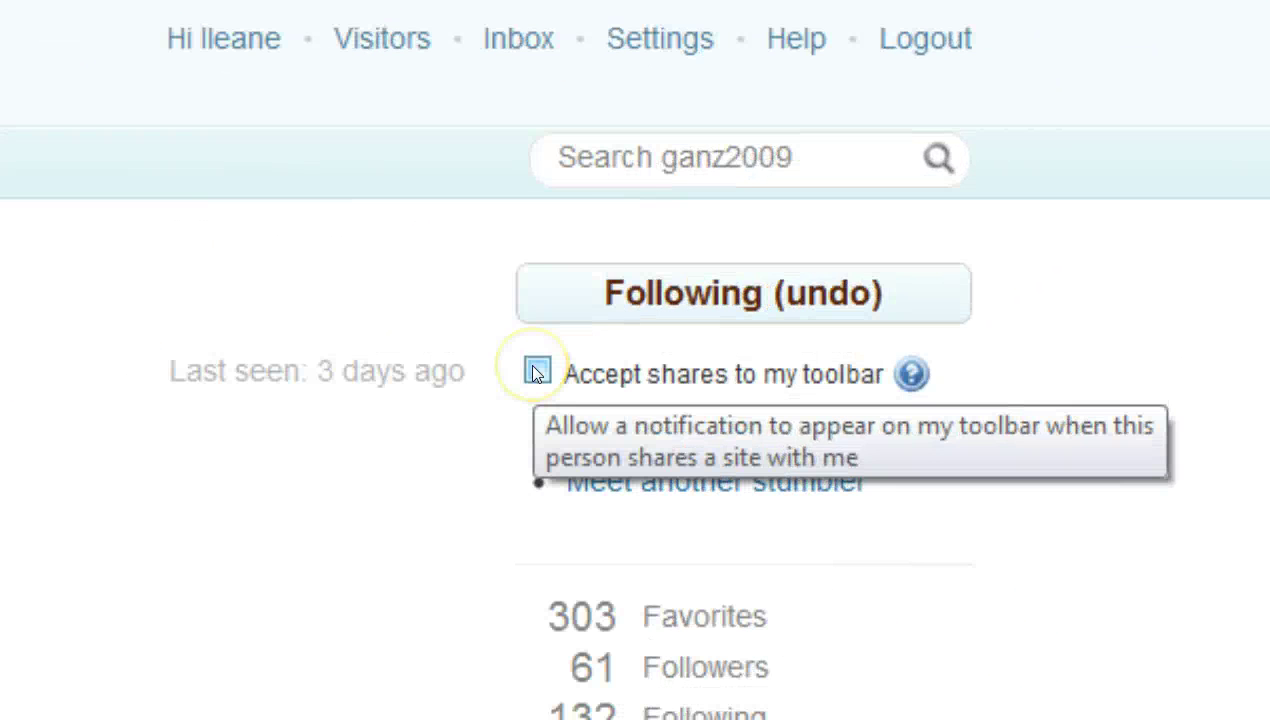
pyautogui.click(535, 372)
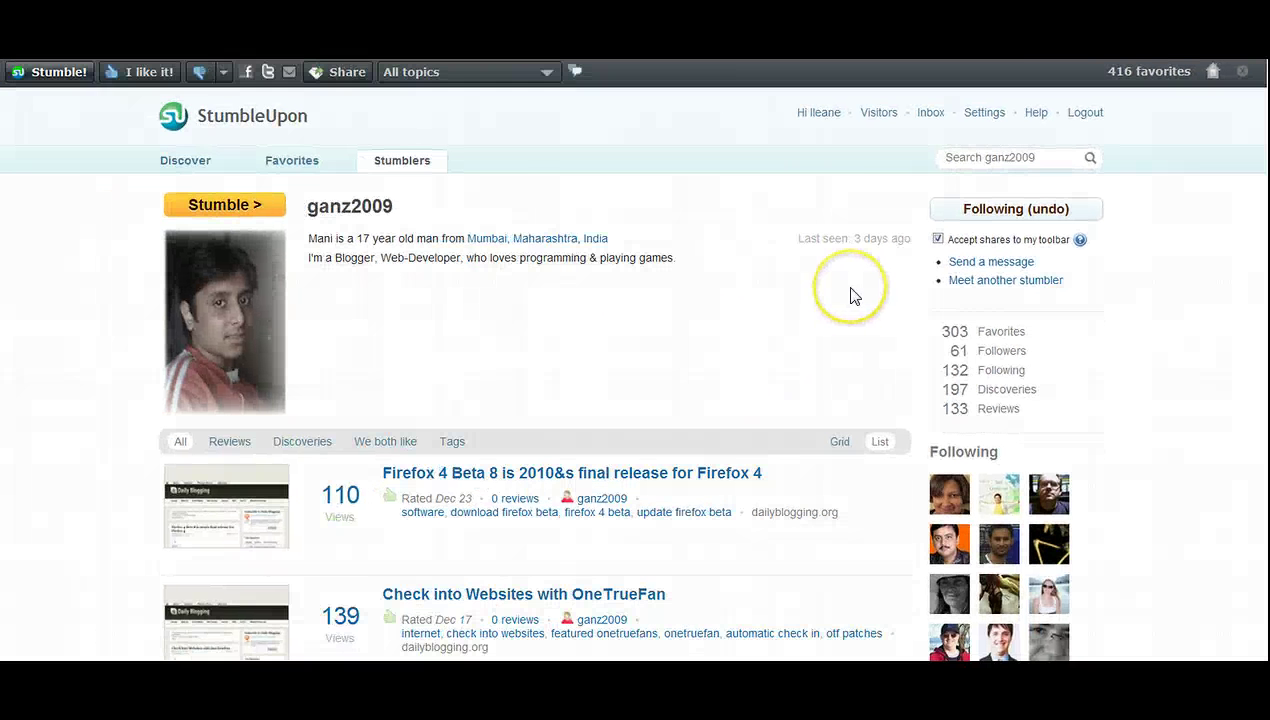
pyautogui.scroll(-2, 851, 295)
pyautogui.scroll(2, 853, 292)
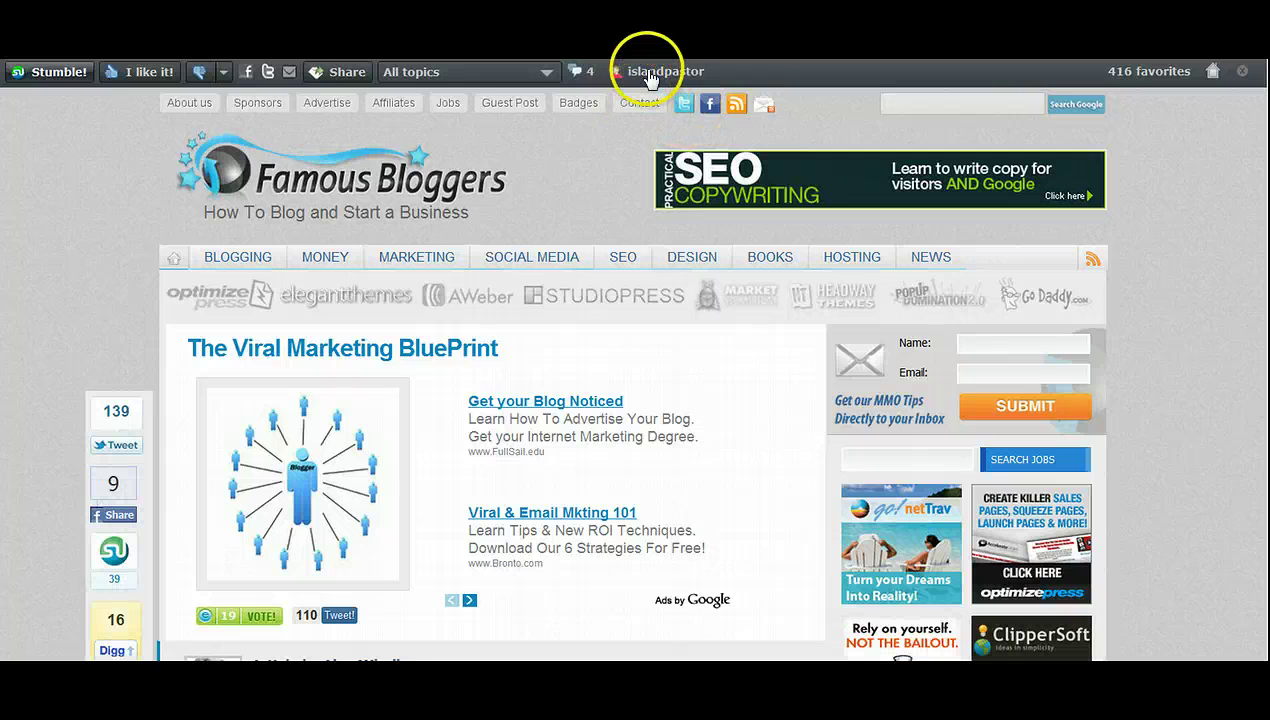
# - Open The Viral Marketing BluePrint info page showing 39 views, ten likers and 4 reviews
pyautogui.click(576, 72)
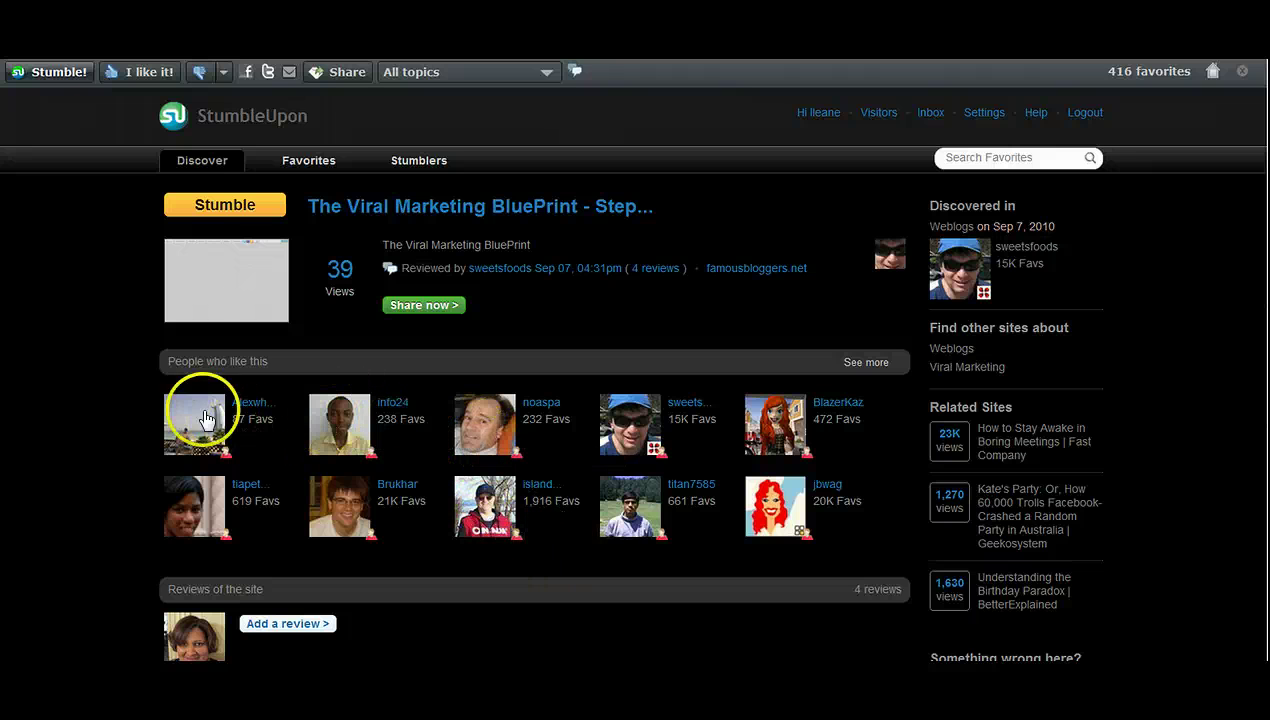
pyautogui.scroll(-1, 228, 486)
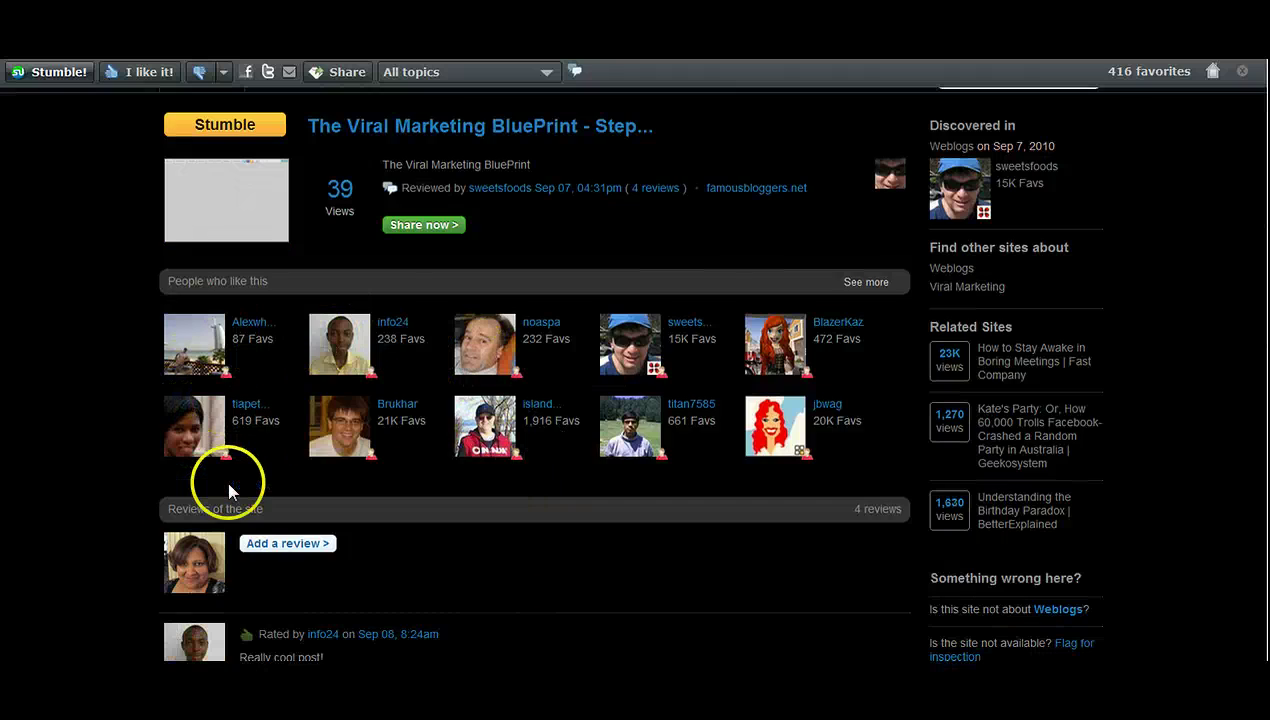
pyautogui.scroll(-1, 240, 480)
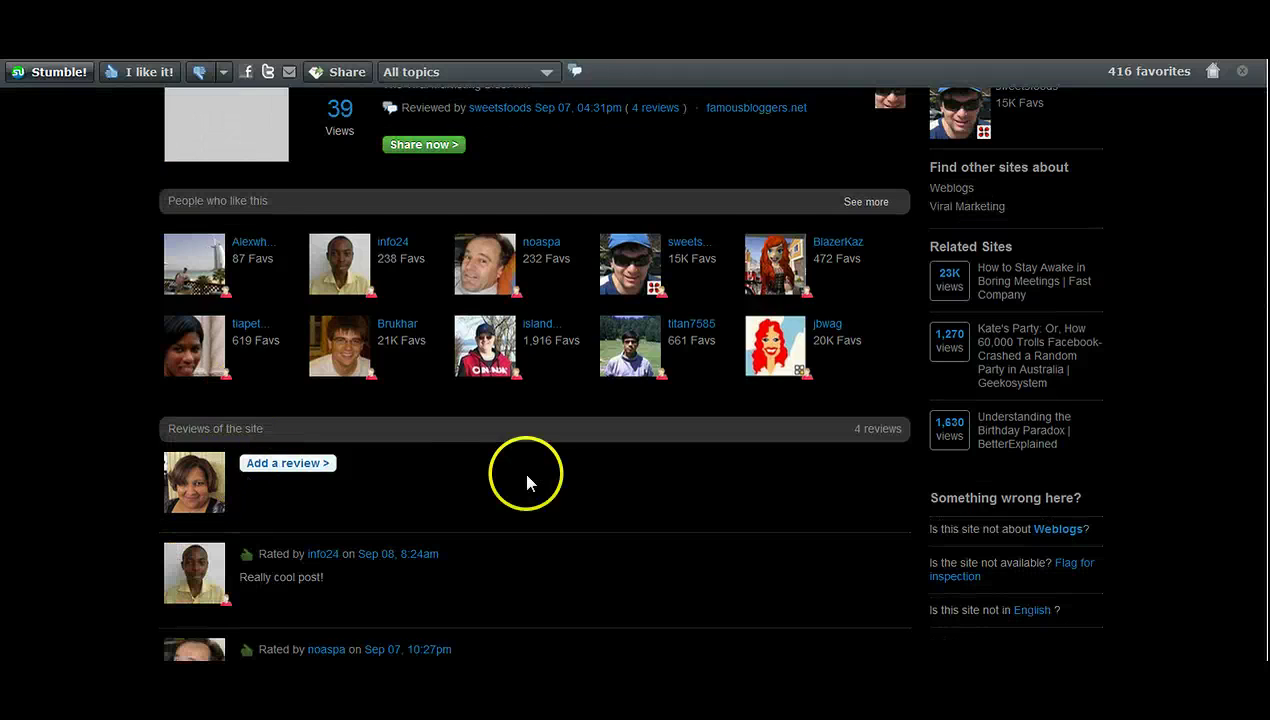
pyautogui.scroll(-1, 527, 480)
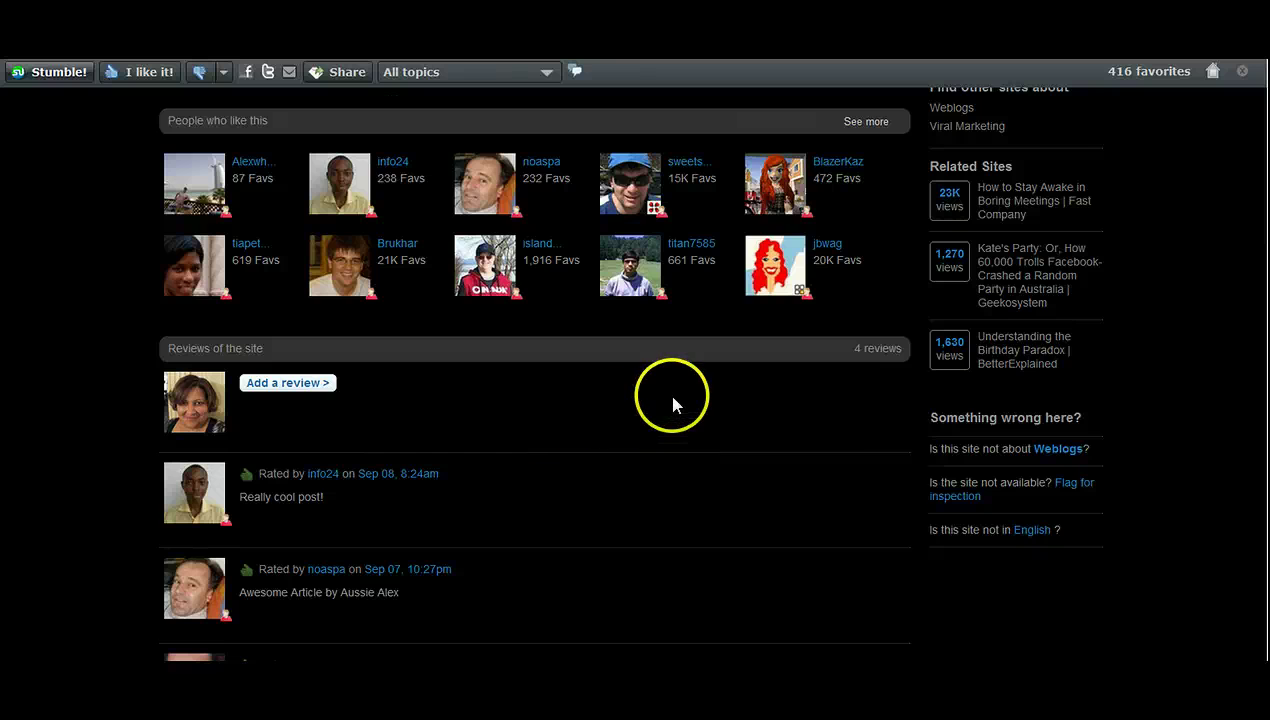
pyautogui.scroll(-2, 670, 404)
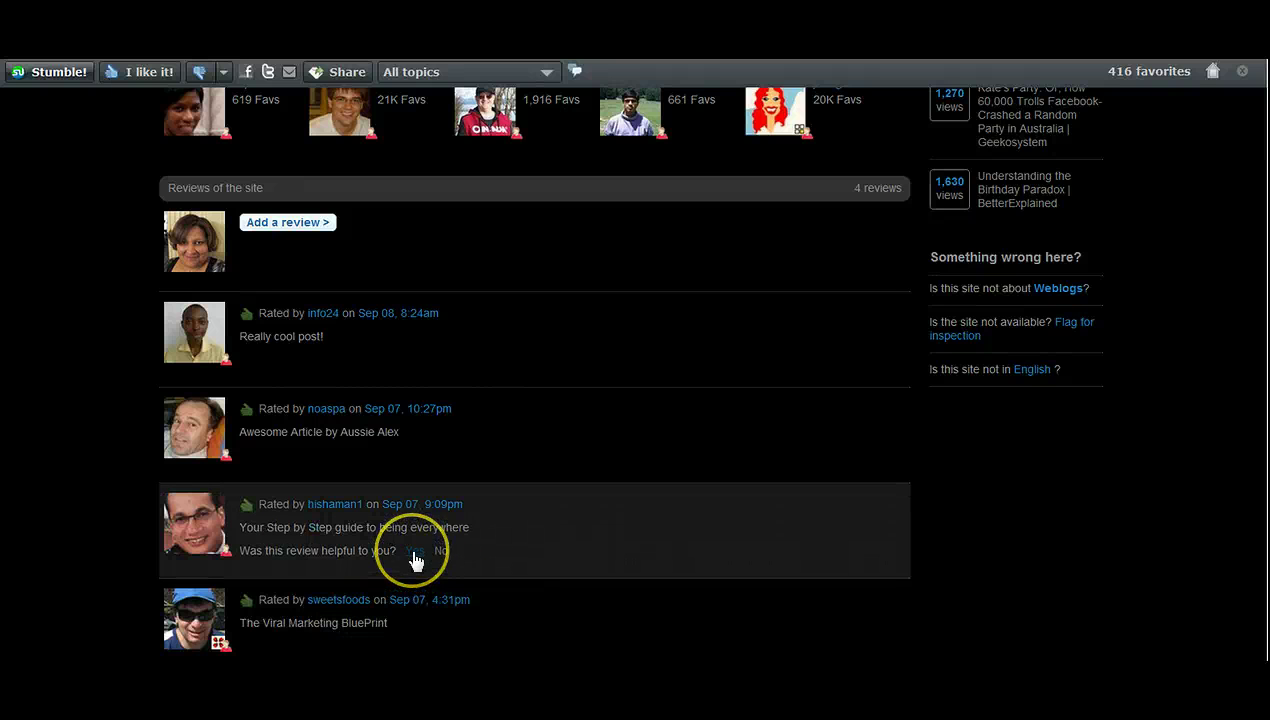
# - Mark the Step by Step guide review as helpful
pyautogui.click(418, 556)
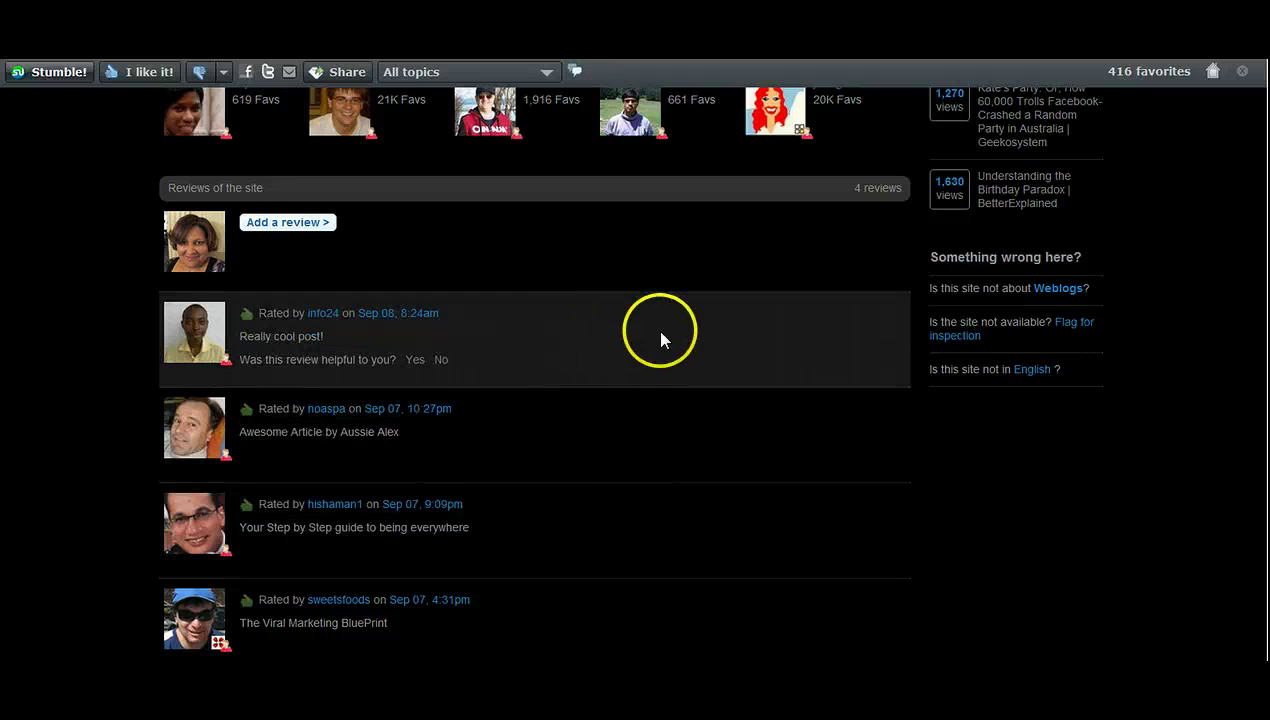
pyautogui.scroll(3, 663, 330)
pyautogui.scroll(5, 668, 322)
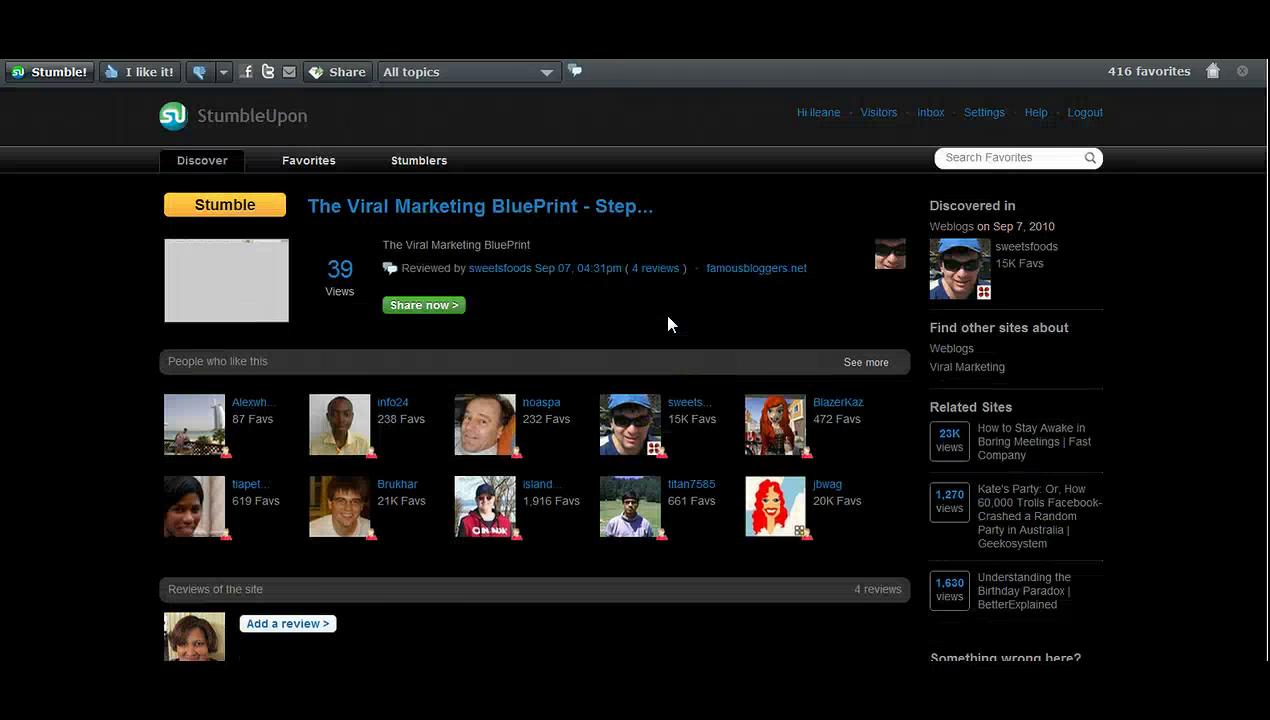
pyautogui.click(667, 300)
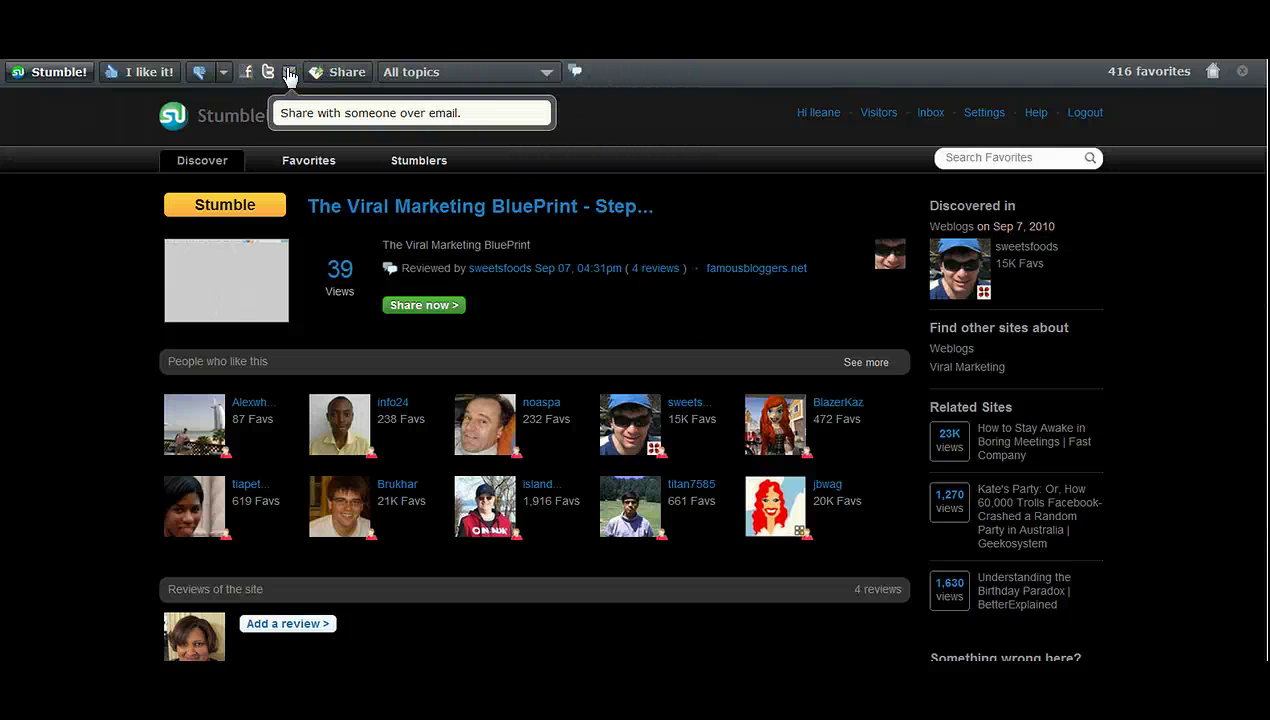
# - Bring up the sharing options, then hide the toolbar so the info page shows alone
pyautogui.click(347, 78)
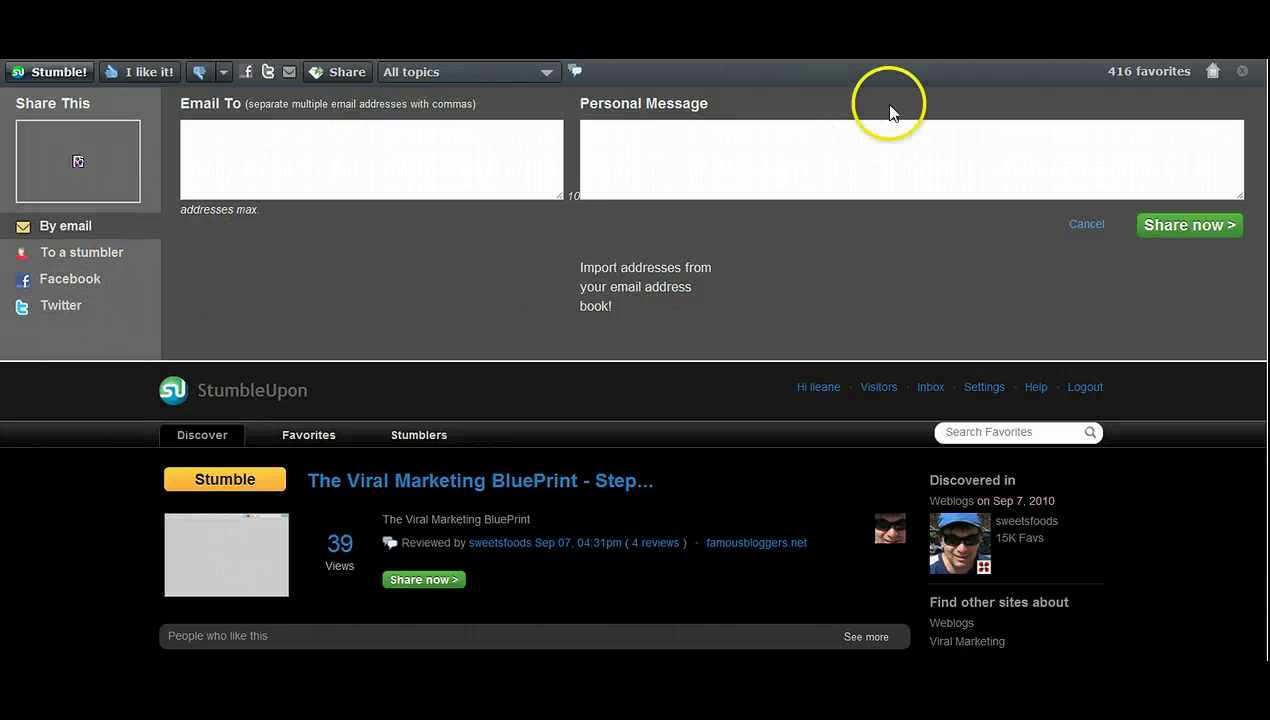
pyautogui.click(1245, 72)
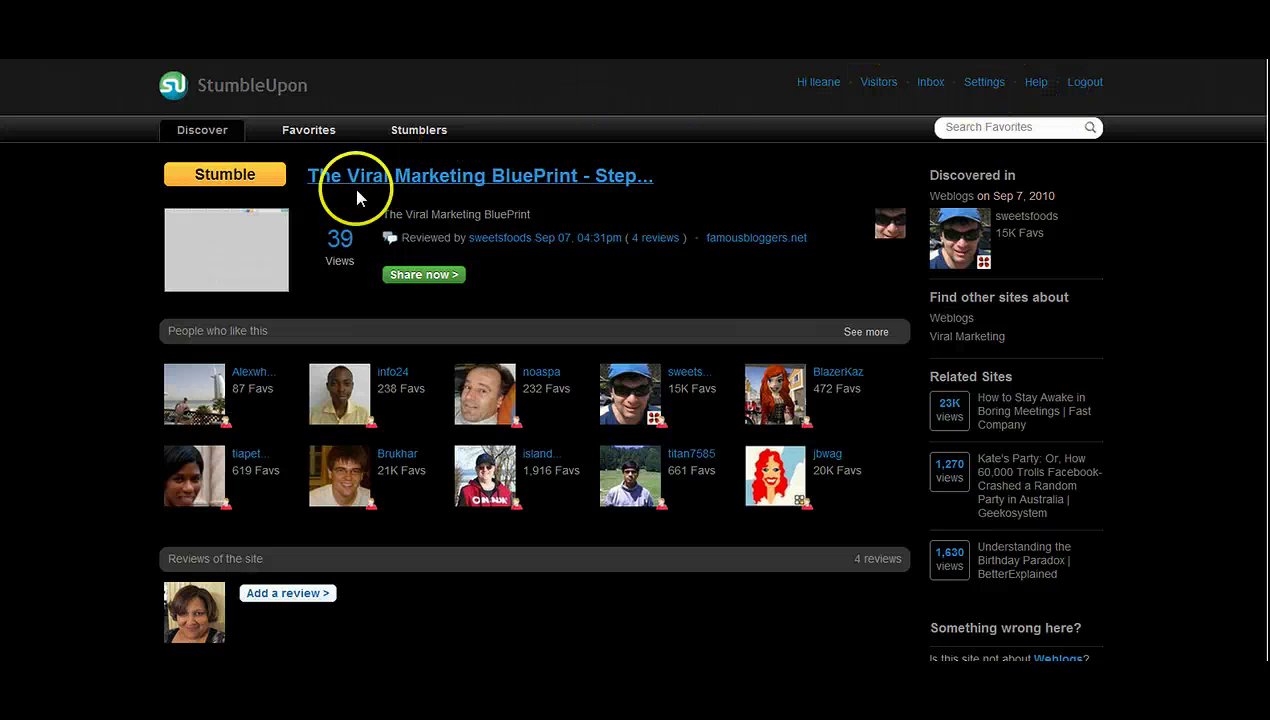
pyautogui.click(819, 84)
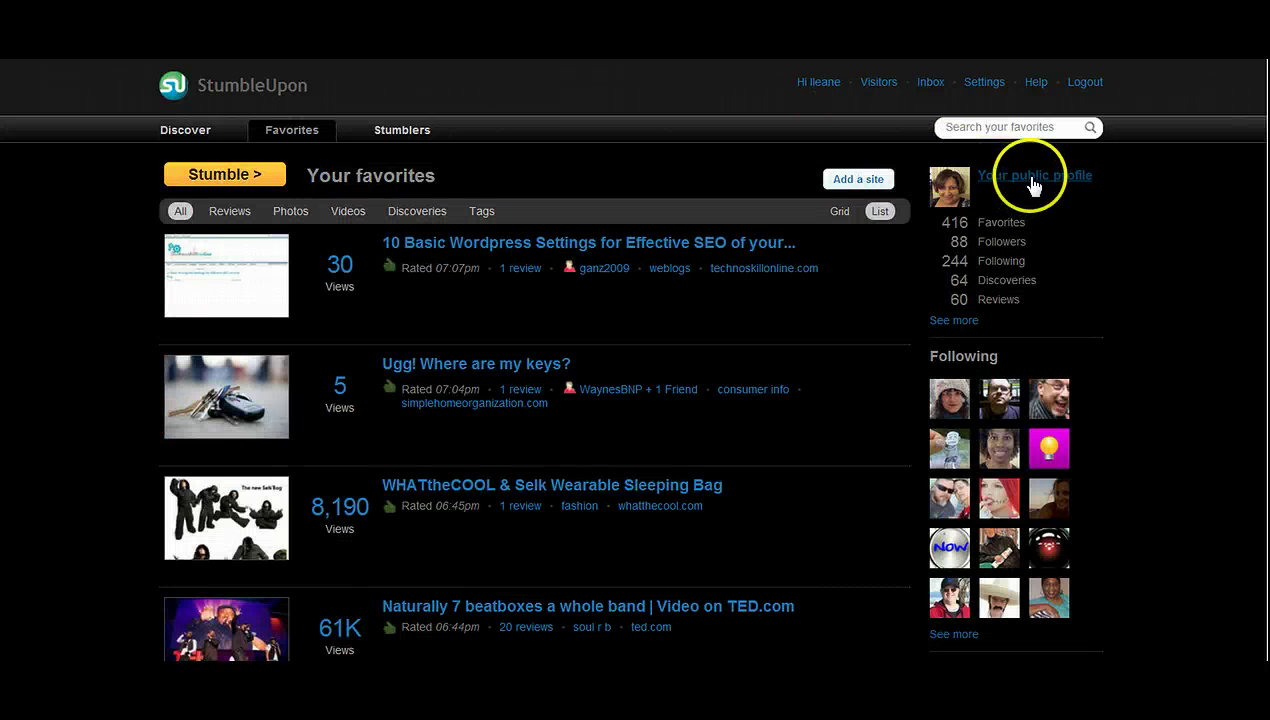
pyautogui.moveTo(700, 261)
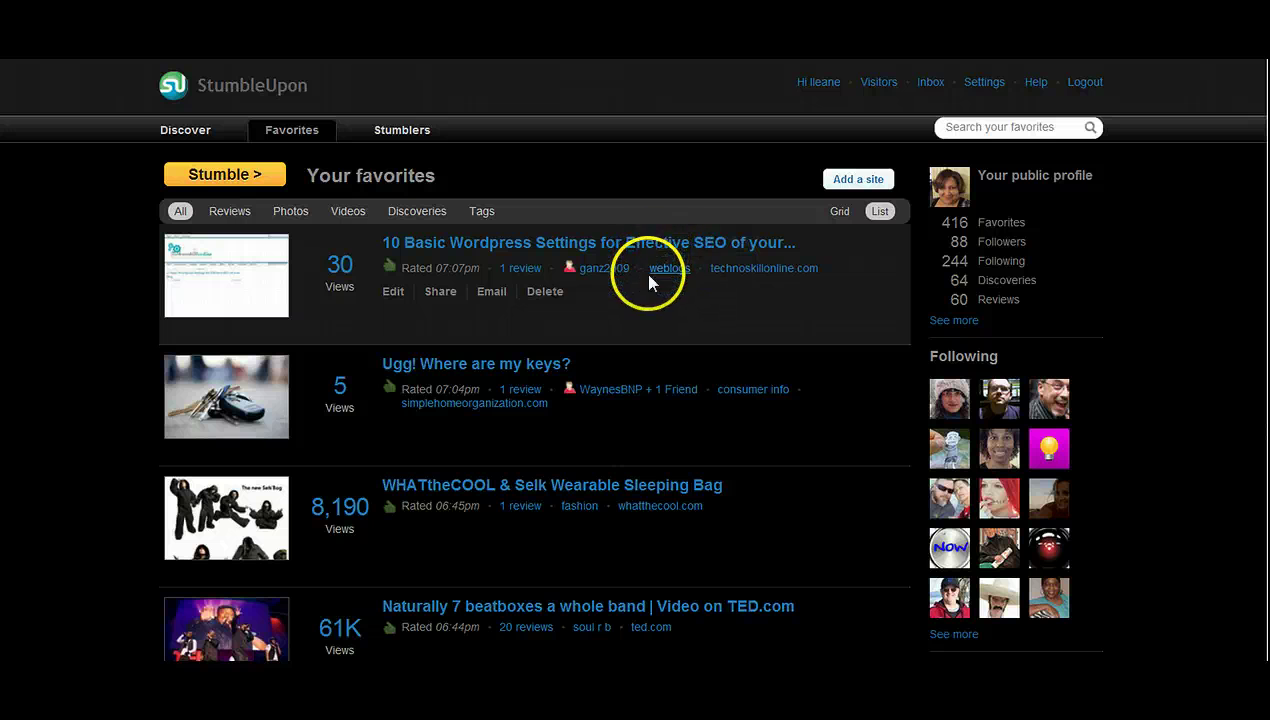
pyautogui.moveTo(632, 370)
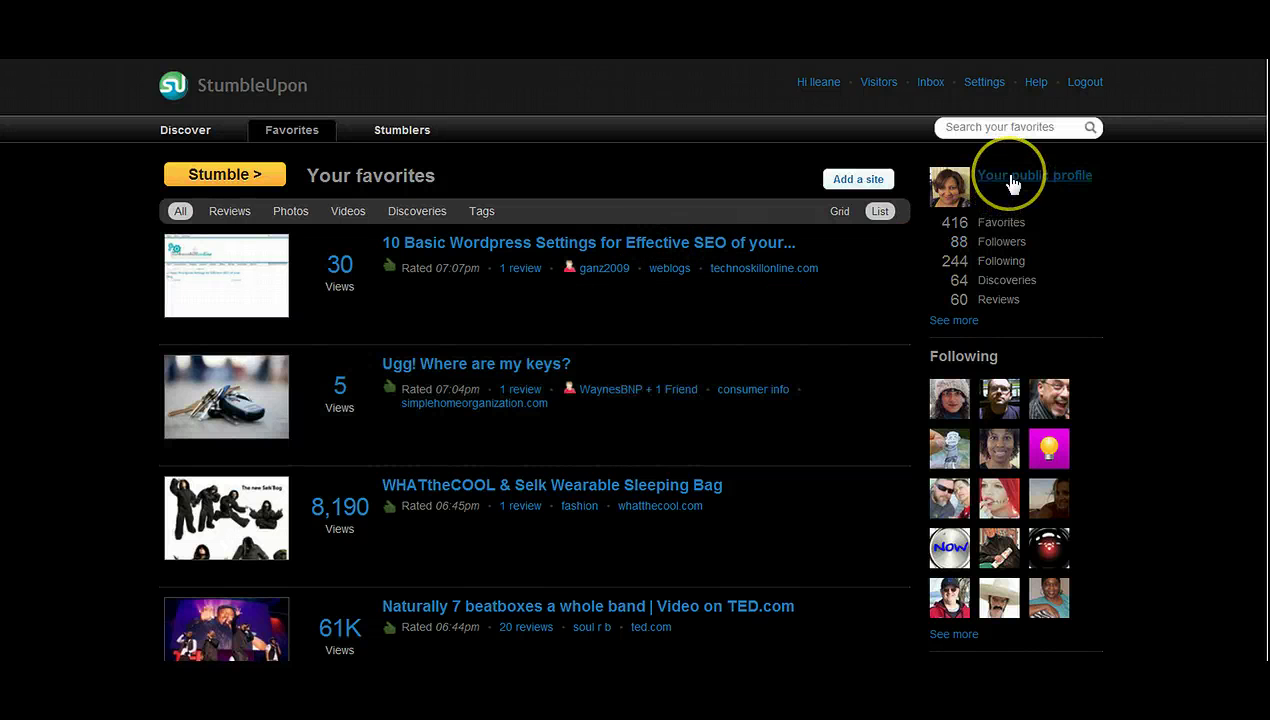
# - Open your public profile with 416 favorites, 88 followers, 244 following and 60 reviews
pyautogui.click(1012, 182)
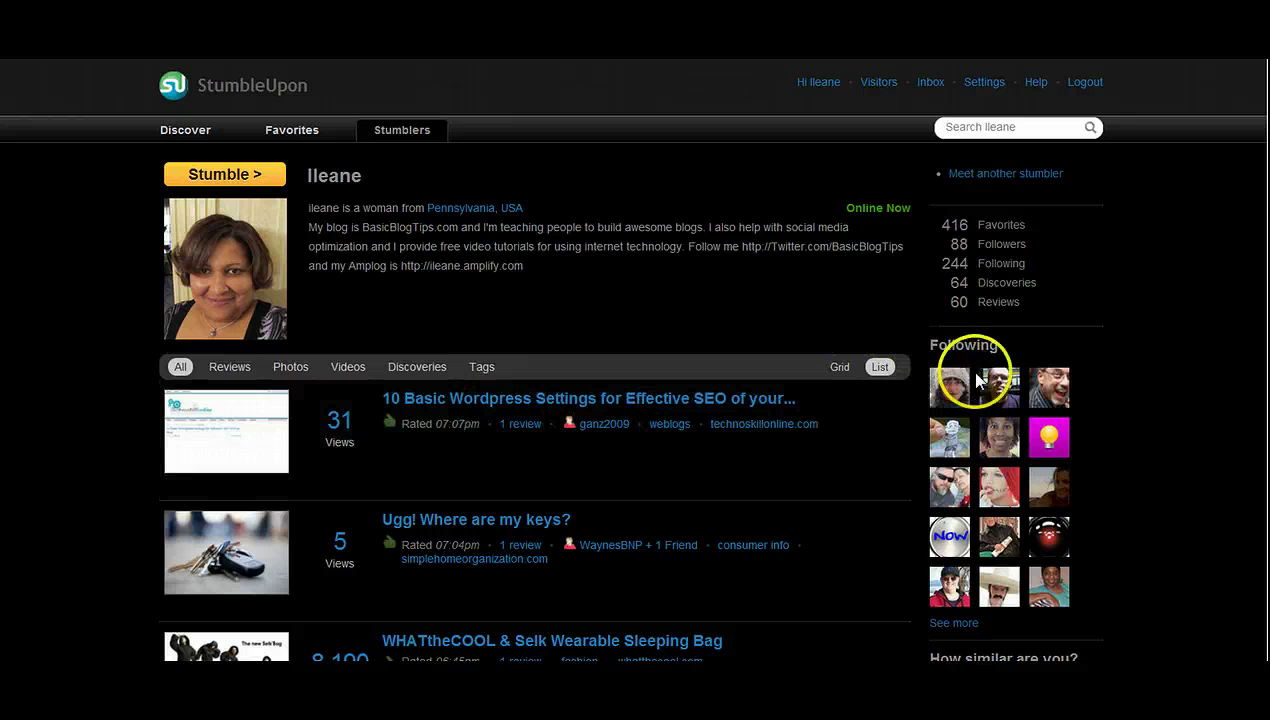
# - List your reviewed pages, then your discoveries led by the Diigo Bookmark Chrome Extension
pyautogui.click(997, 303)
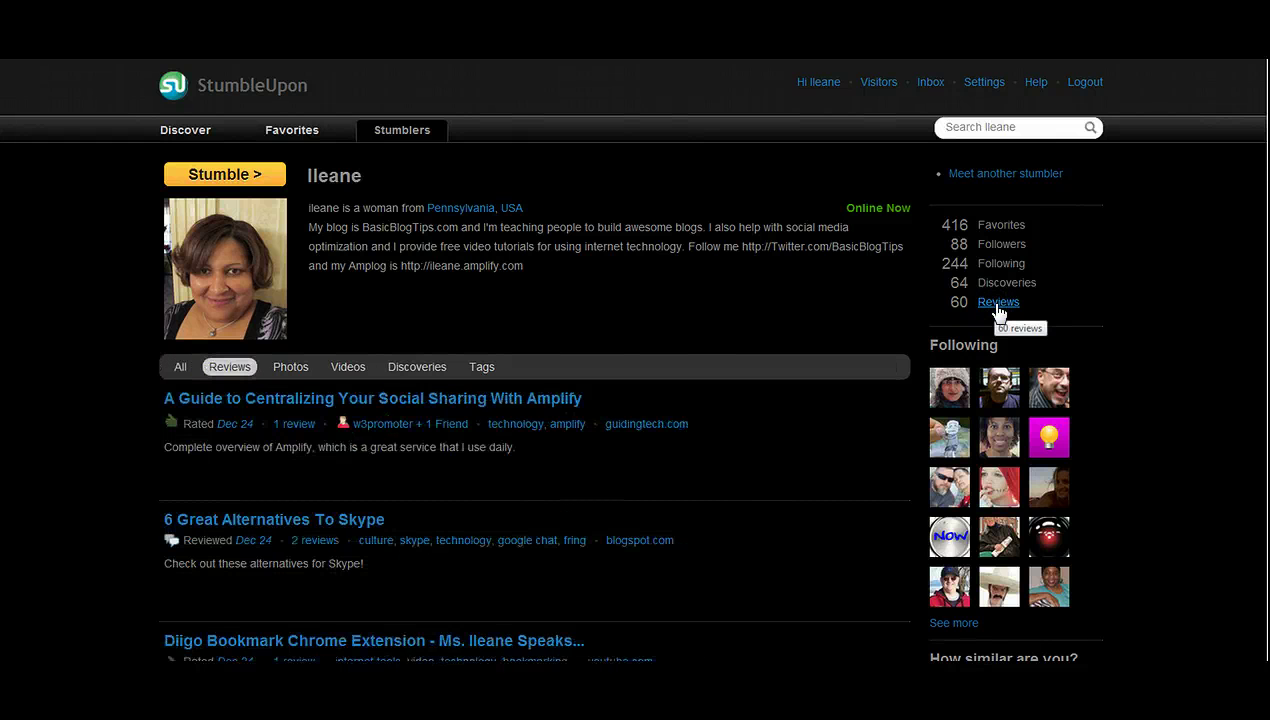
pyautogui.scroll(-2, 782, 288)
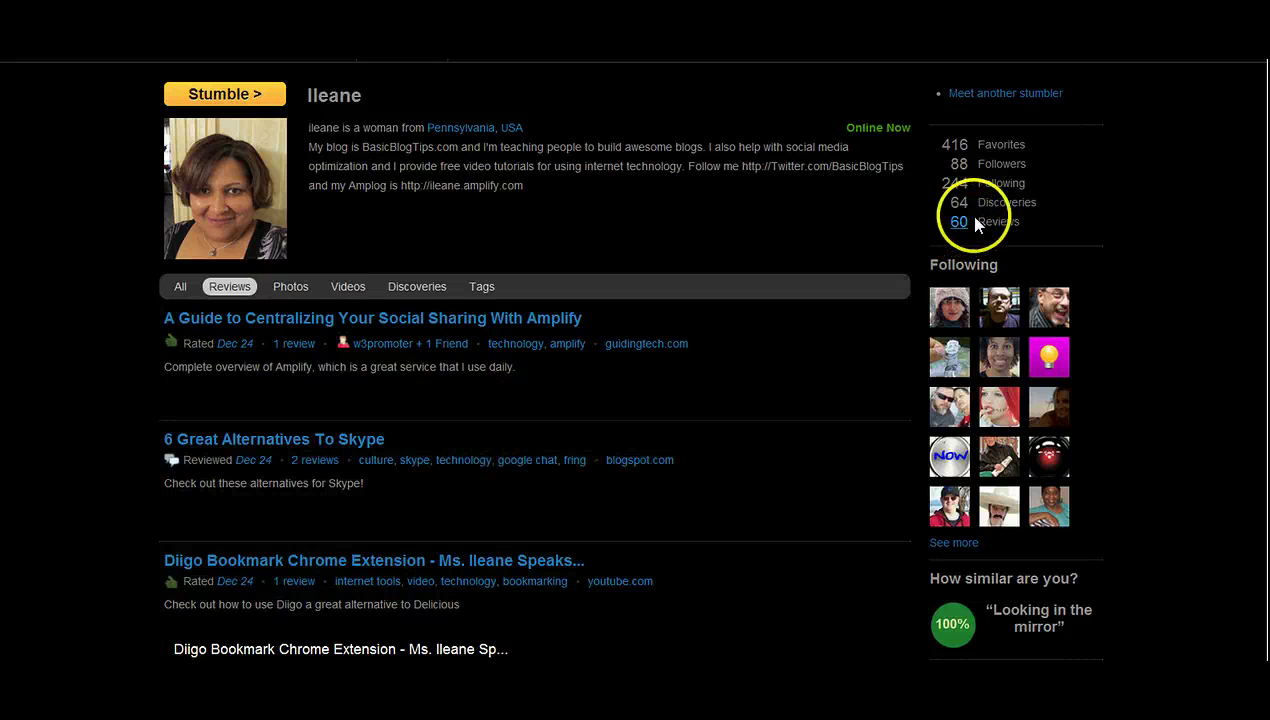
pyautogui.click(990, 208)
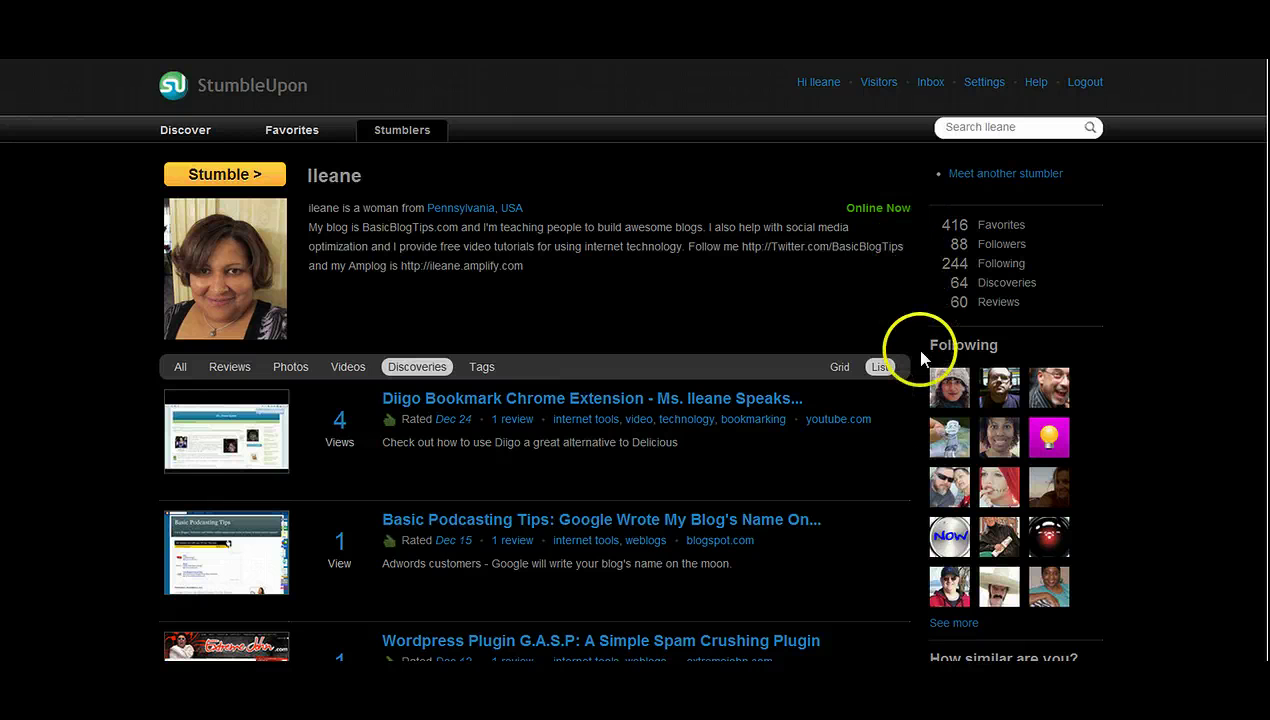
pyautogui.moveTo(820, 482)
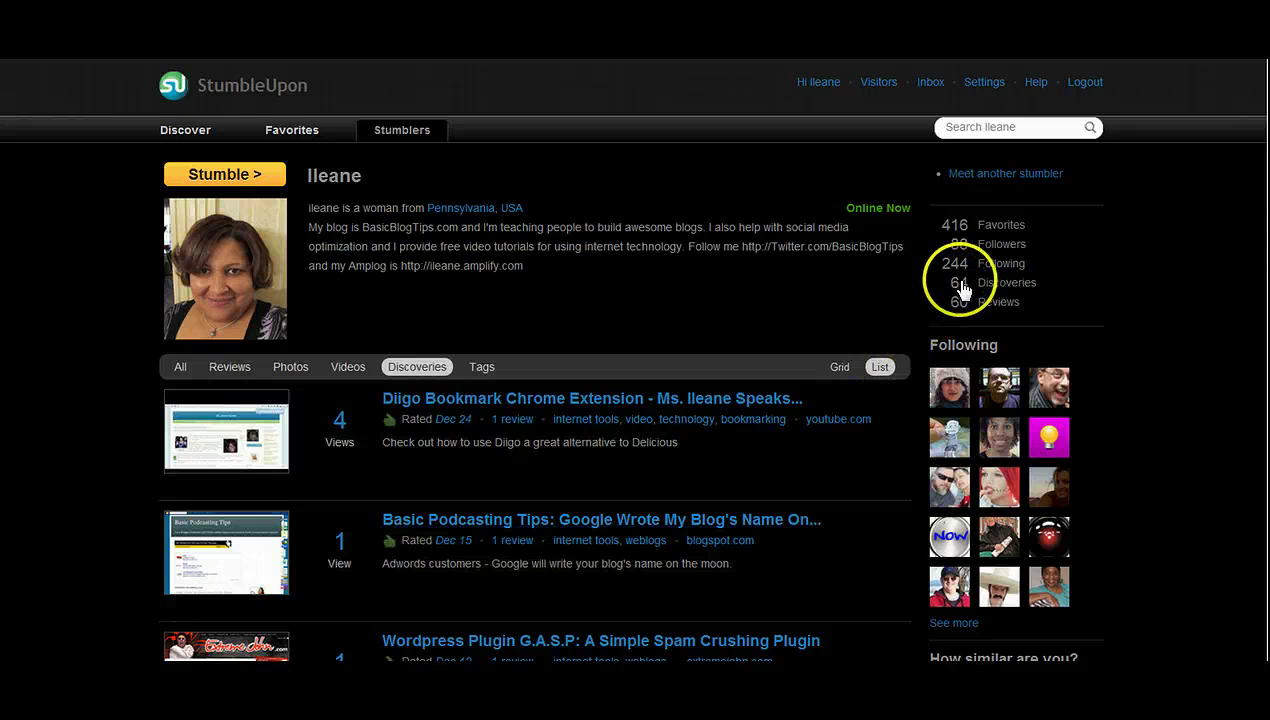
# - Show the grid of followed stumblers and scroll through their favorites counts
pyautogui.click(995, 266)
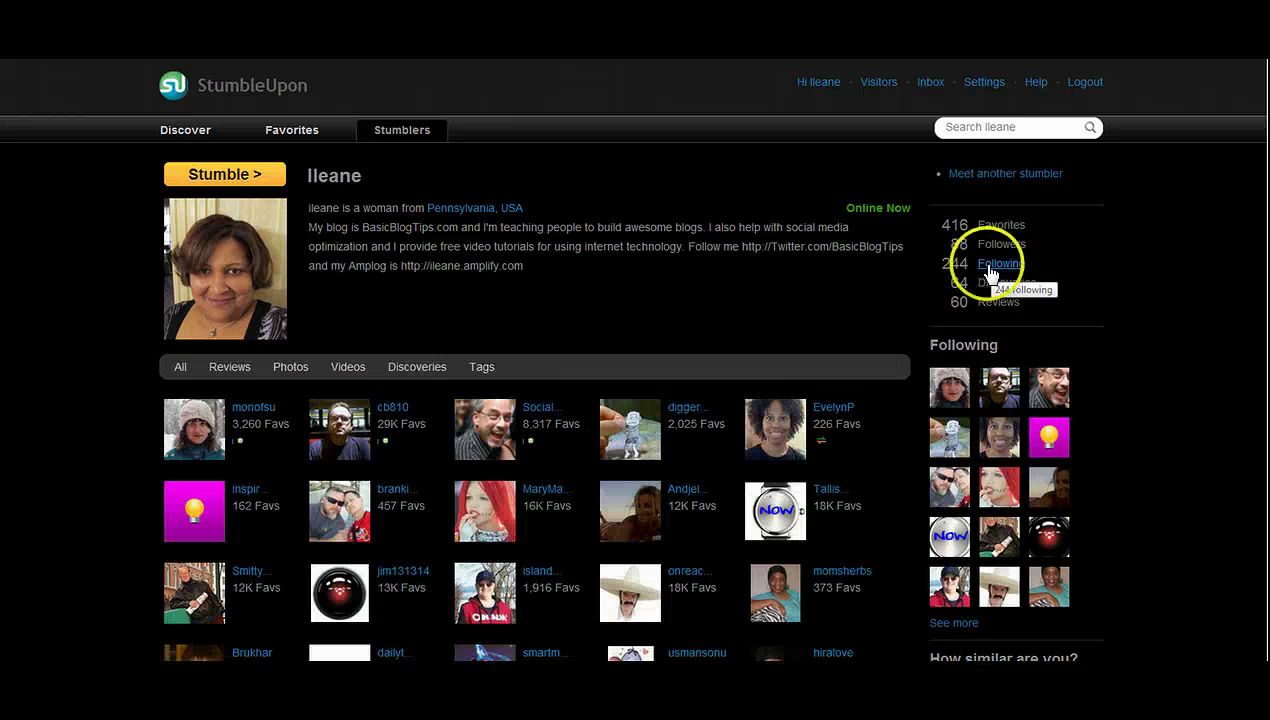
pyautogui.scroll(-3, 808, 420)
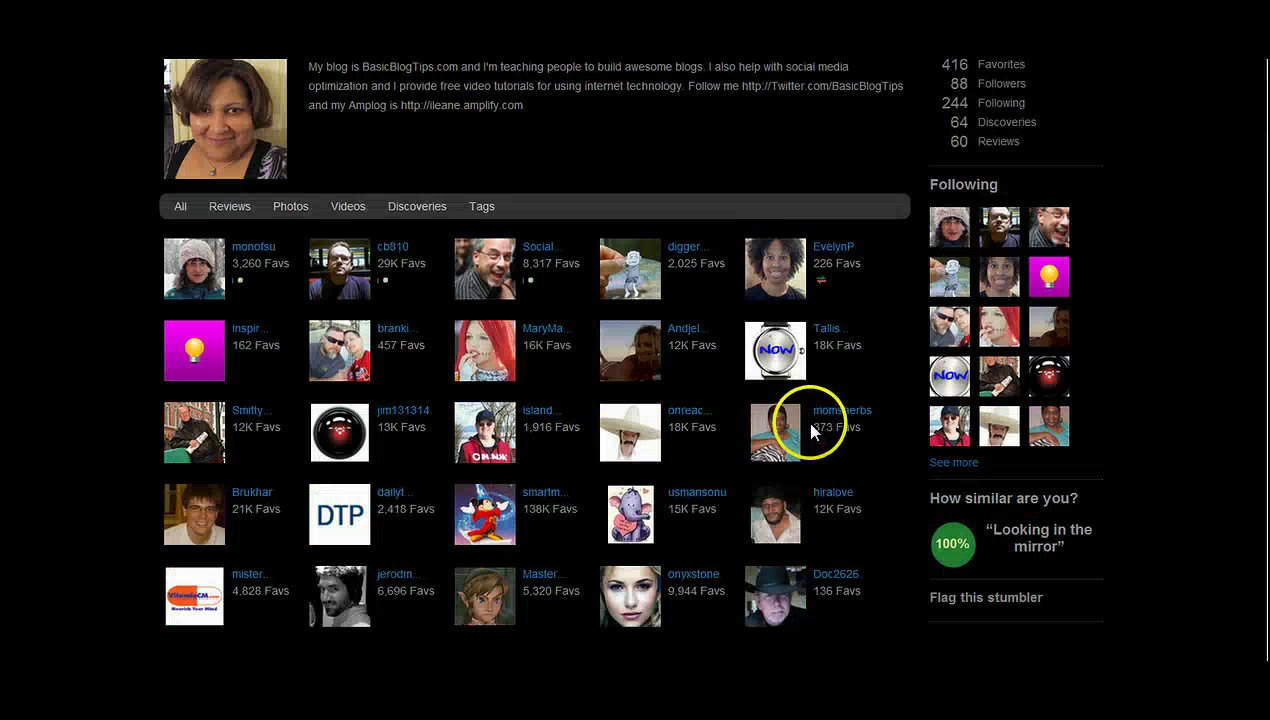
pyautogui.scroll(-2, 816, 428)
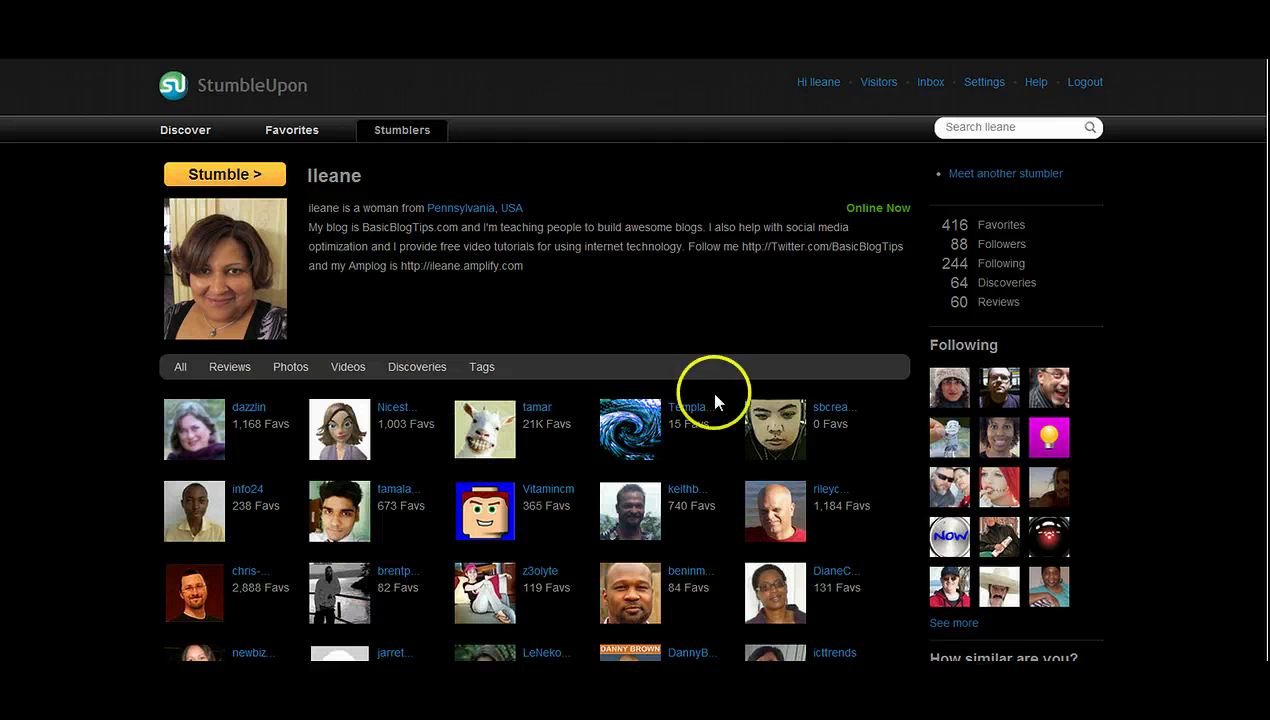
pyautogui.scroll(-1, 822, 388)
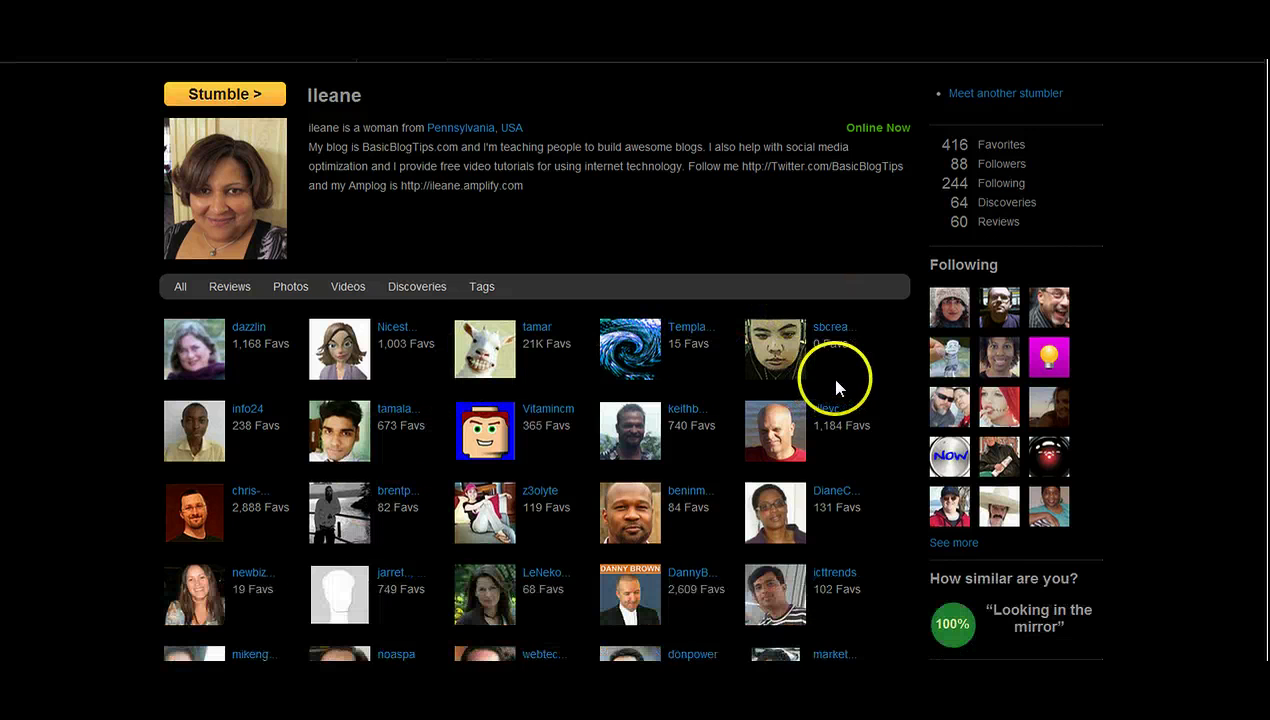
pyautogui.scroll(-1, 836, 386)
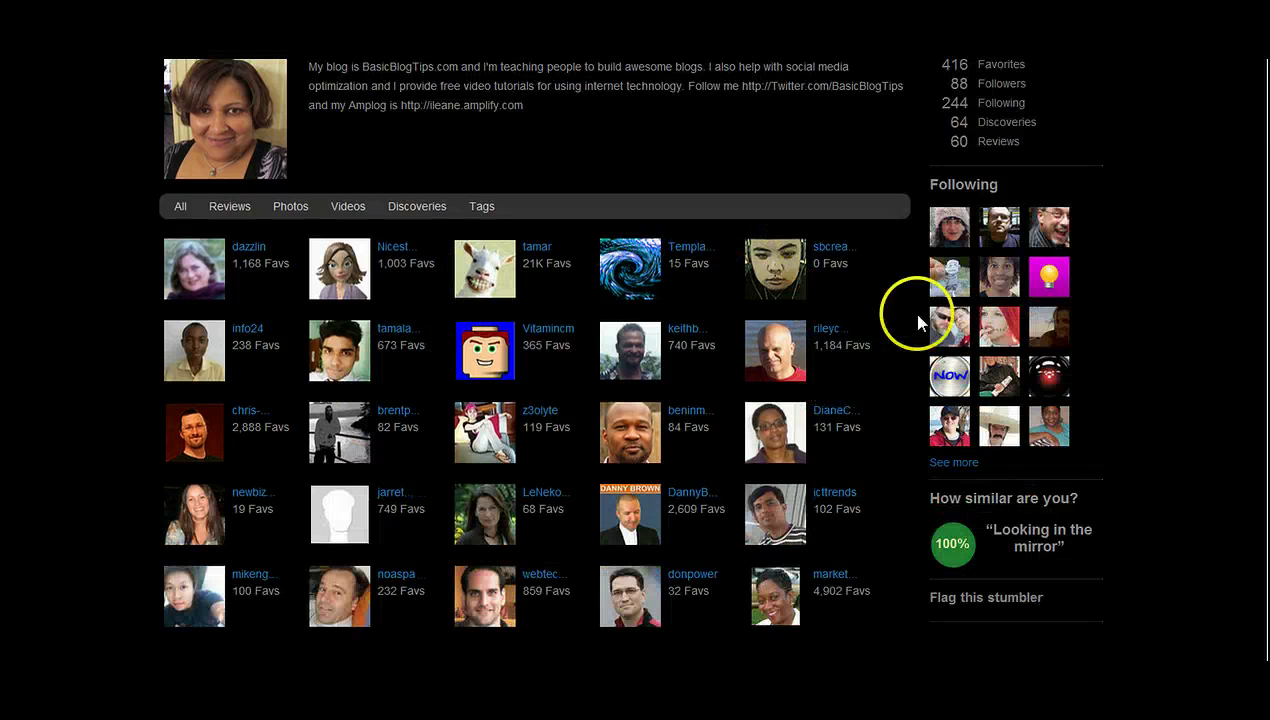
pyautogui.scroll(1, 1055, 156)
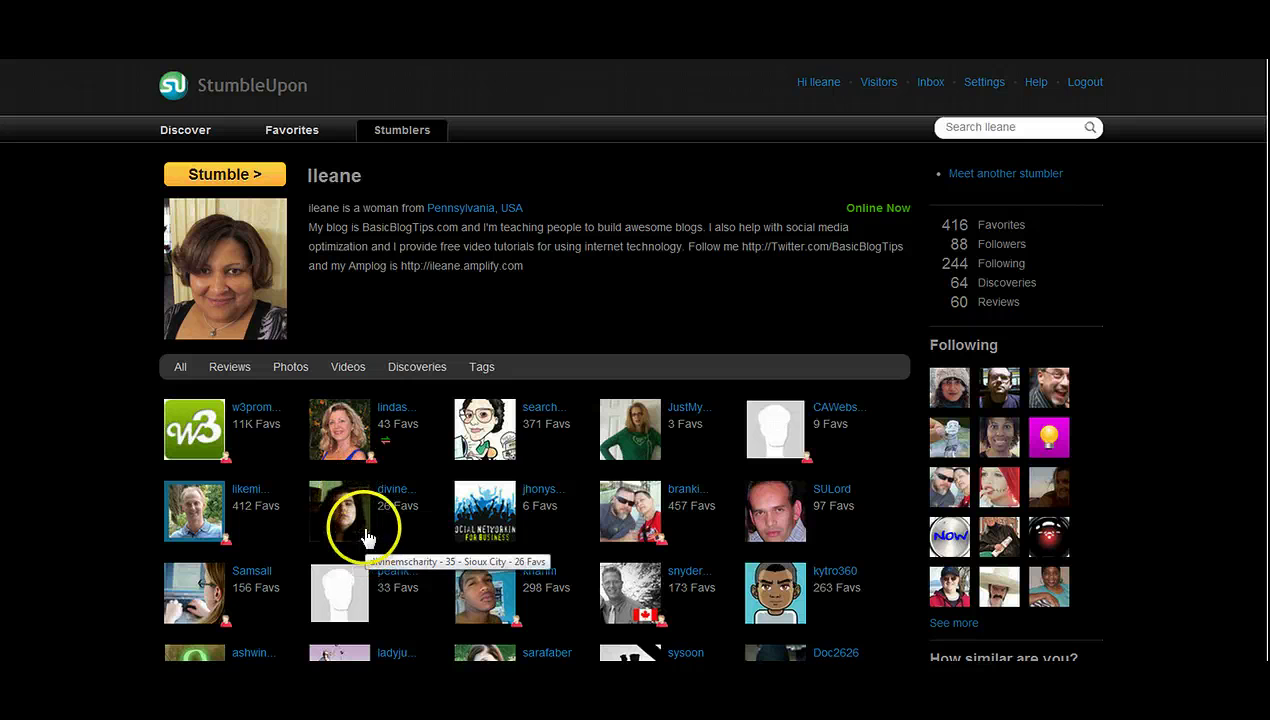
# - Follow a stumbler from the grid, then return to your Favorites page showing 245 followed
pyautogui.click(352, 515)
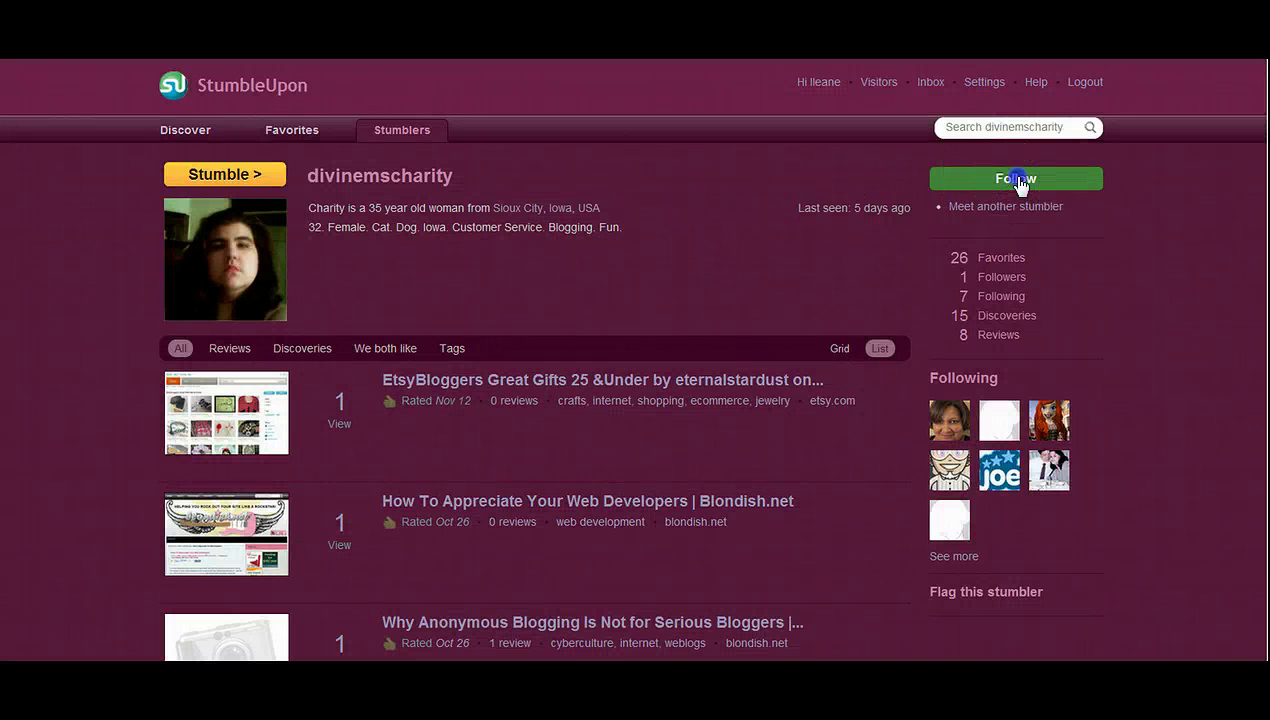
pyautogui.click(1018, 182)
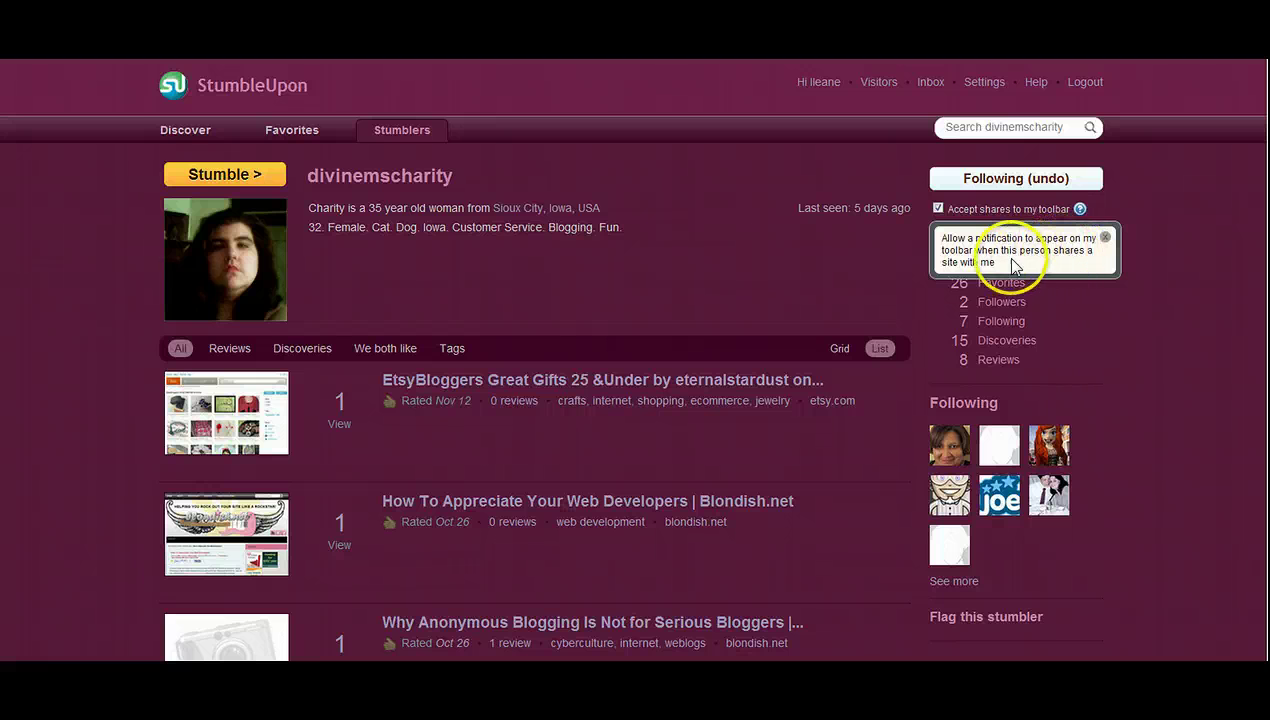
pyautogui.click(1106, 239)
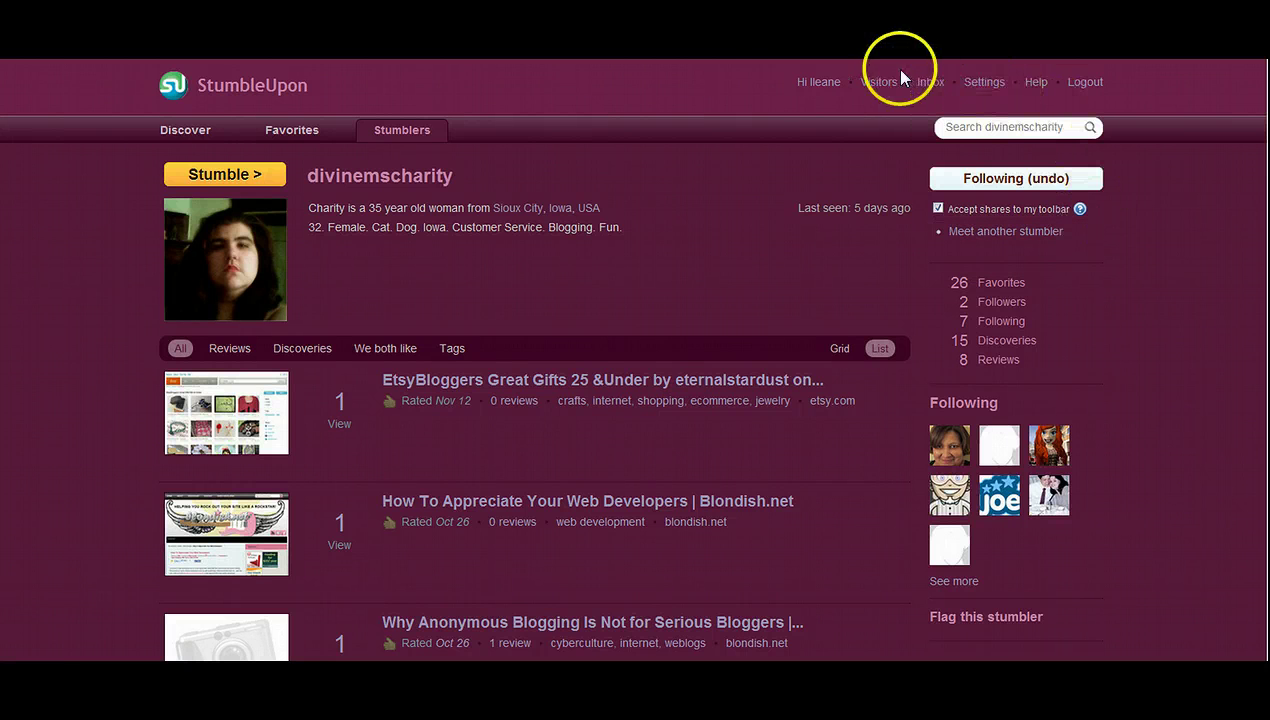
pyautogui.click(812, 82)
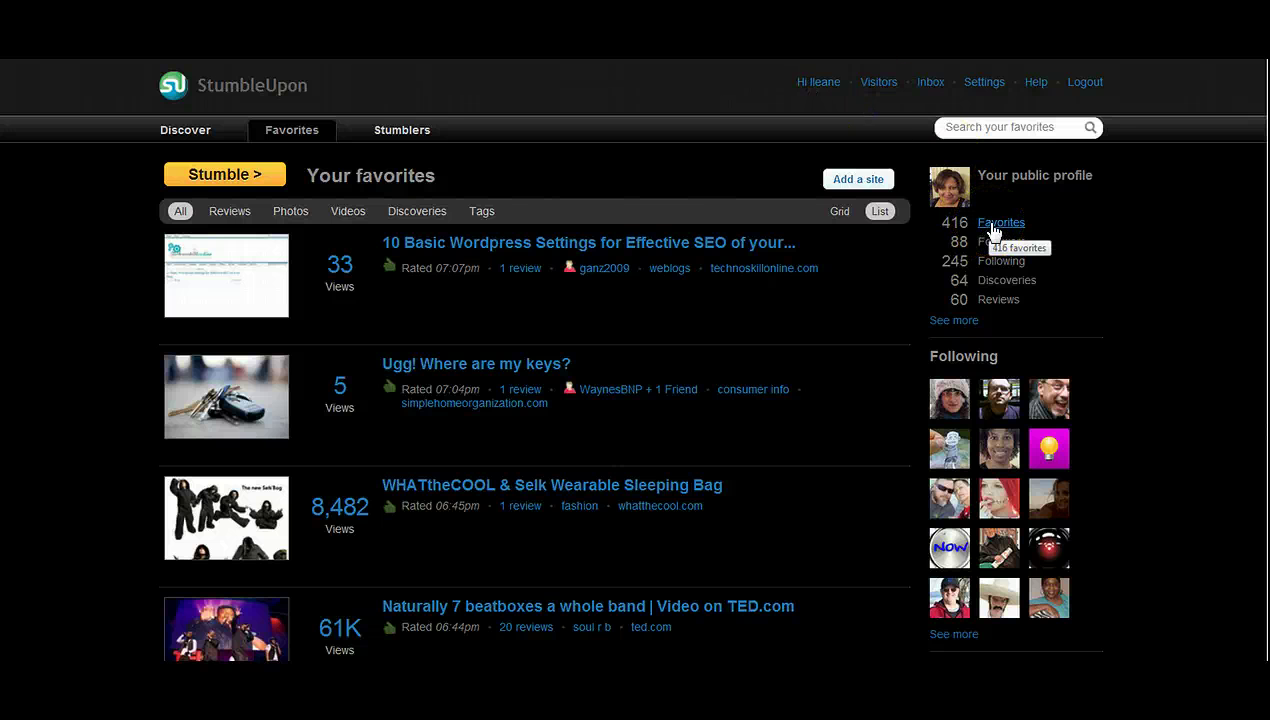
pyautogui.click(993, 224)
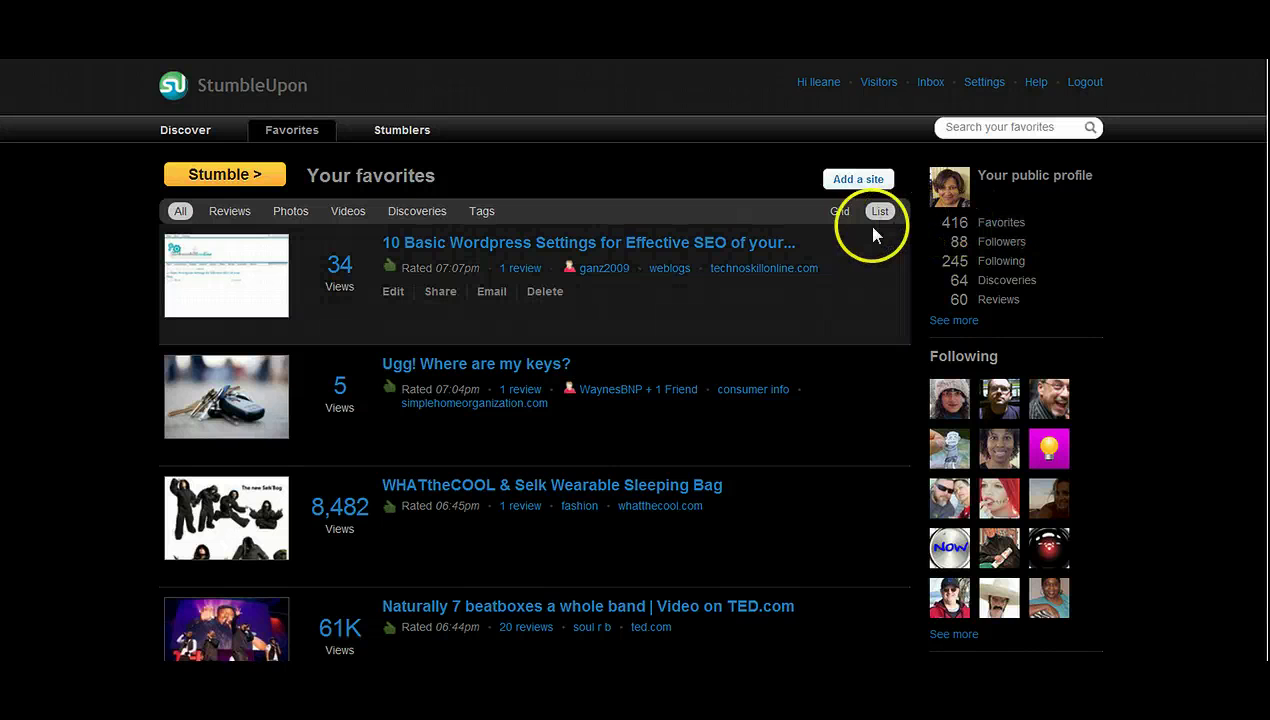
pyautogui.scroll(-2, 855, 230)
pyautogui.scroll(-2, 860, 240)
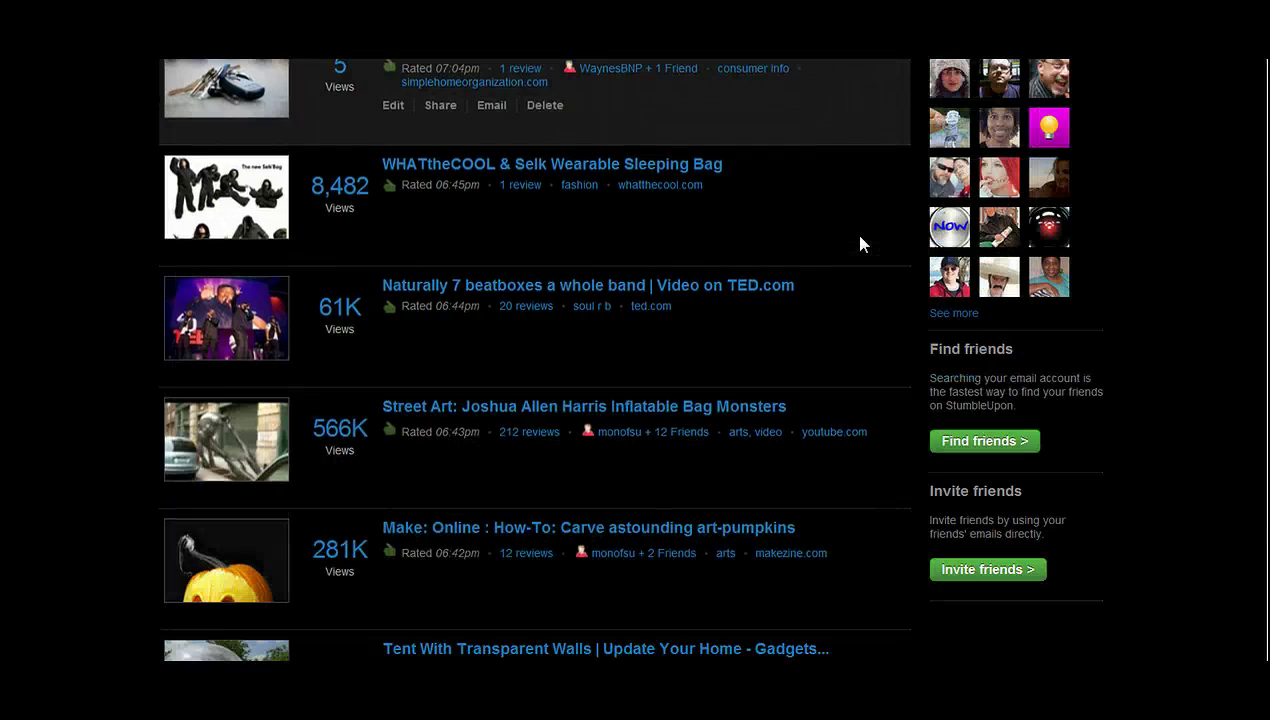
pyautogui.scroll(-1, 860, 244)
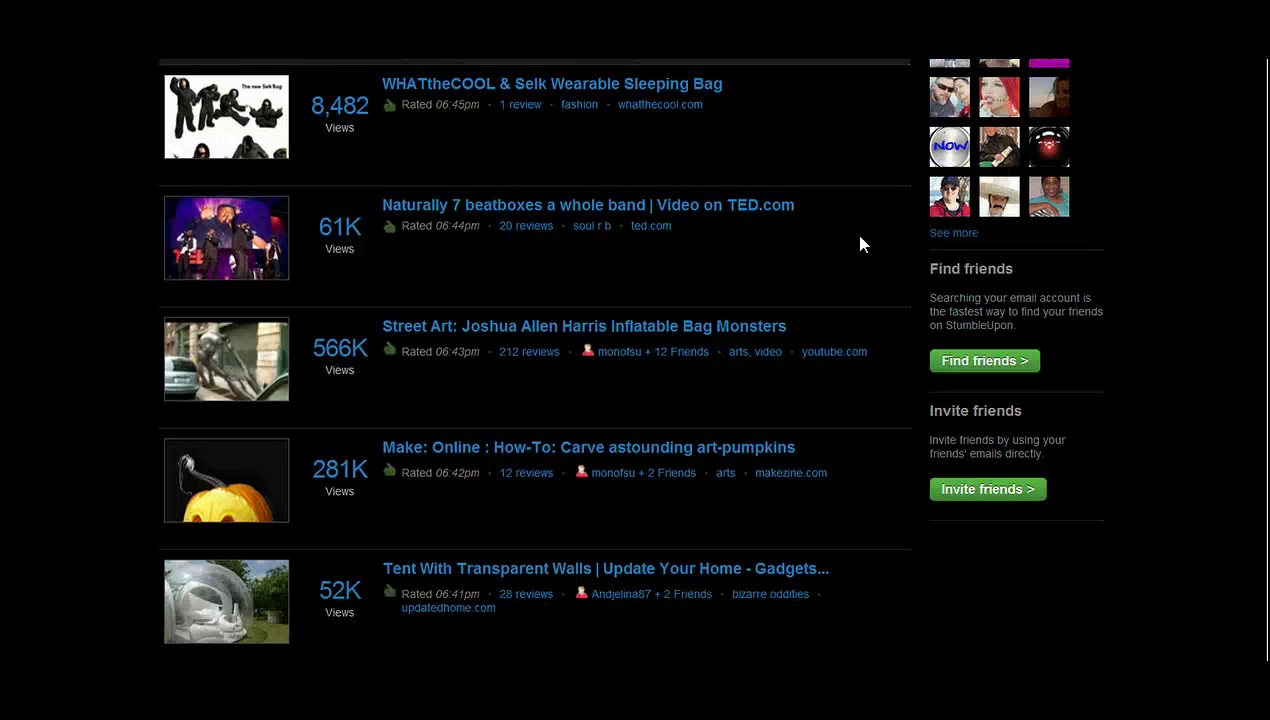
pyautogui.scroll(-2, 860, 244)
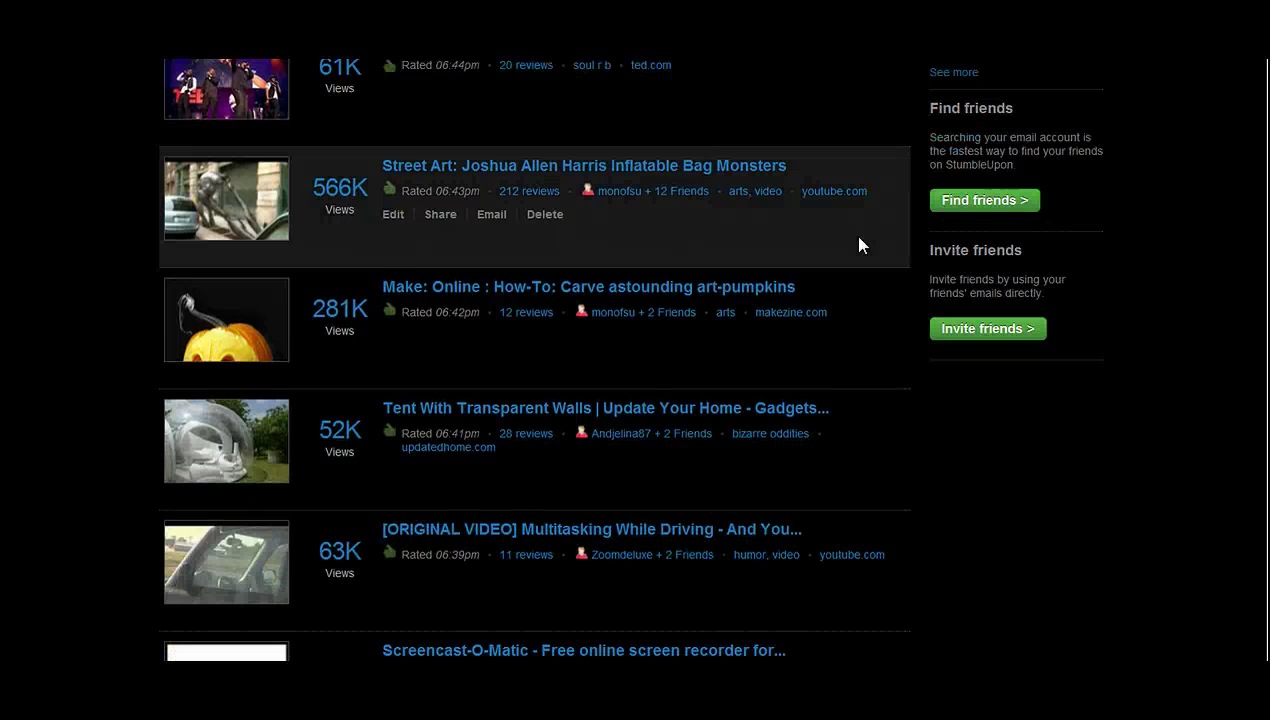
pyautogui.scroll(7, 1165, 284)
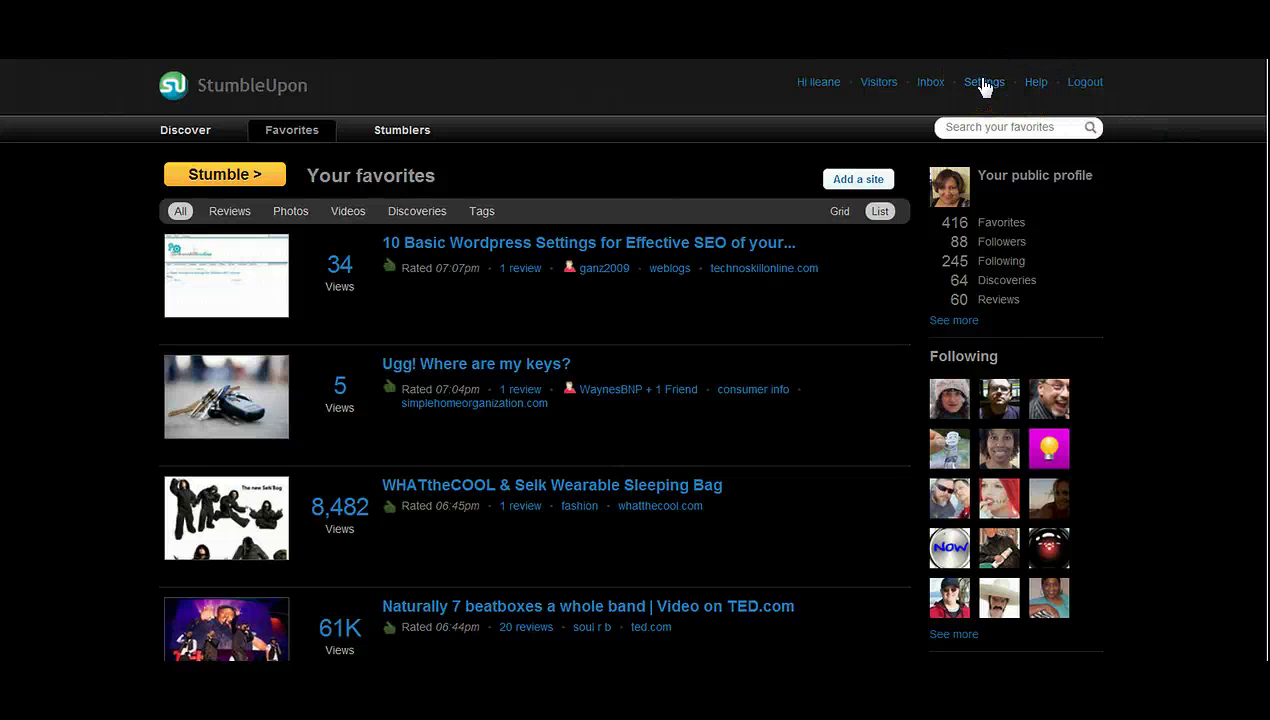
# - Apply the light-blue profile theme in Customize Profile settings and save preferences
pyautogui.click(985, 86)
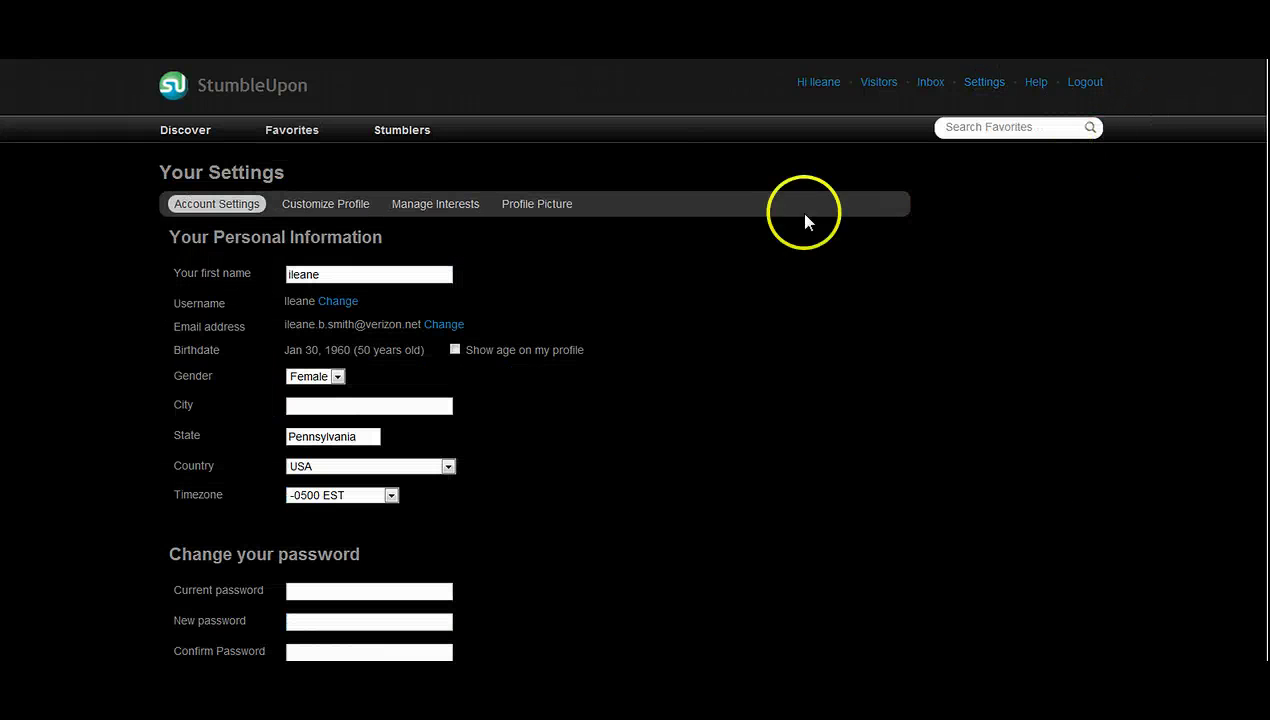
pyautogui.scroll(-1, 745, 218)
pyautogui.click(355, 125)
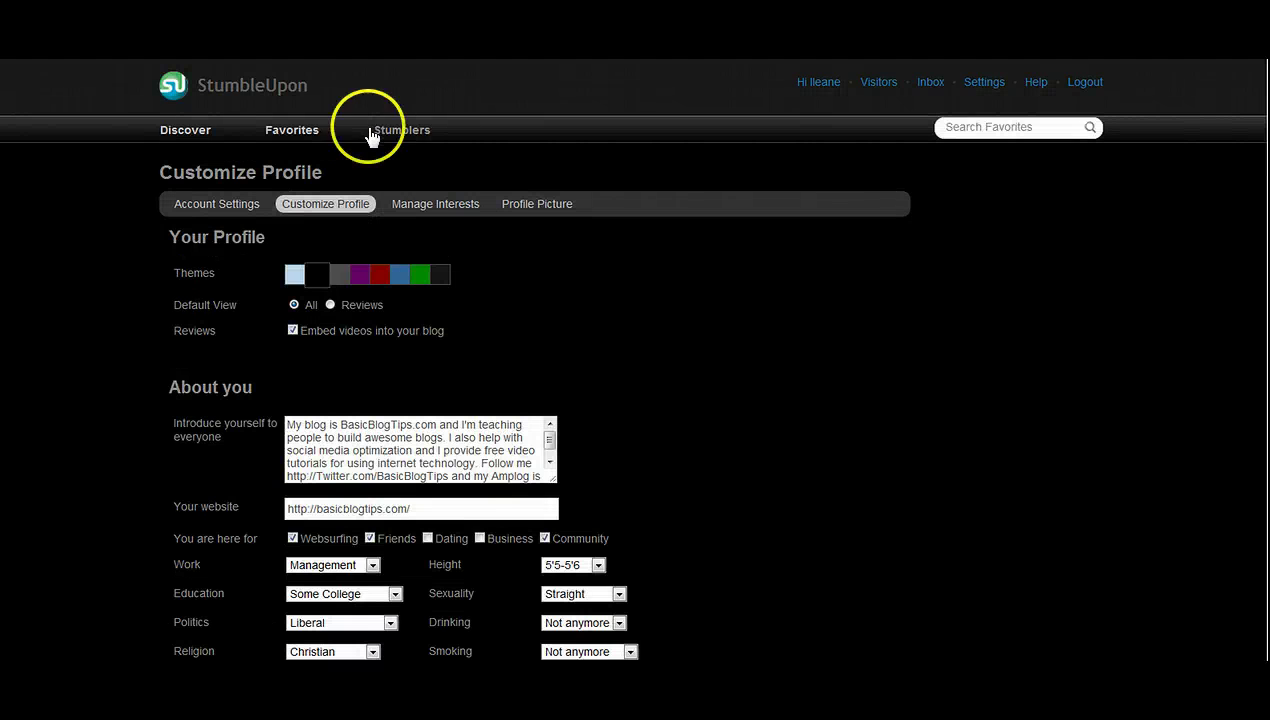
pyautogui.click(294, 274)
pyautogui.scroll(-6, 573, 261)
pyautogui.scroll(-3, 601, 254)
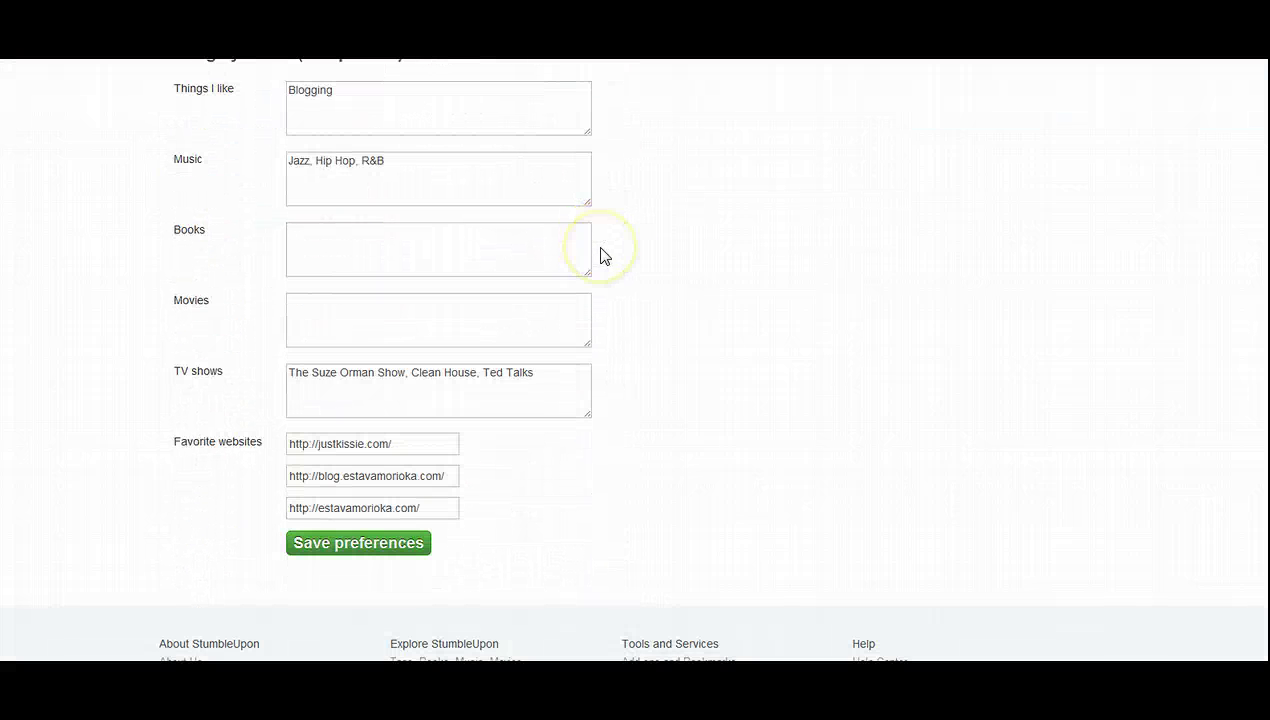
pyautogui.click(368, 462)
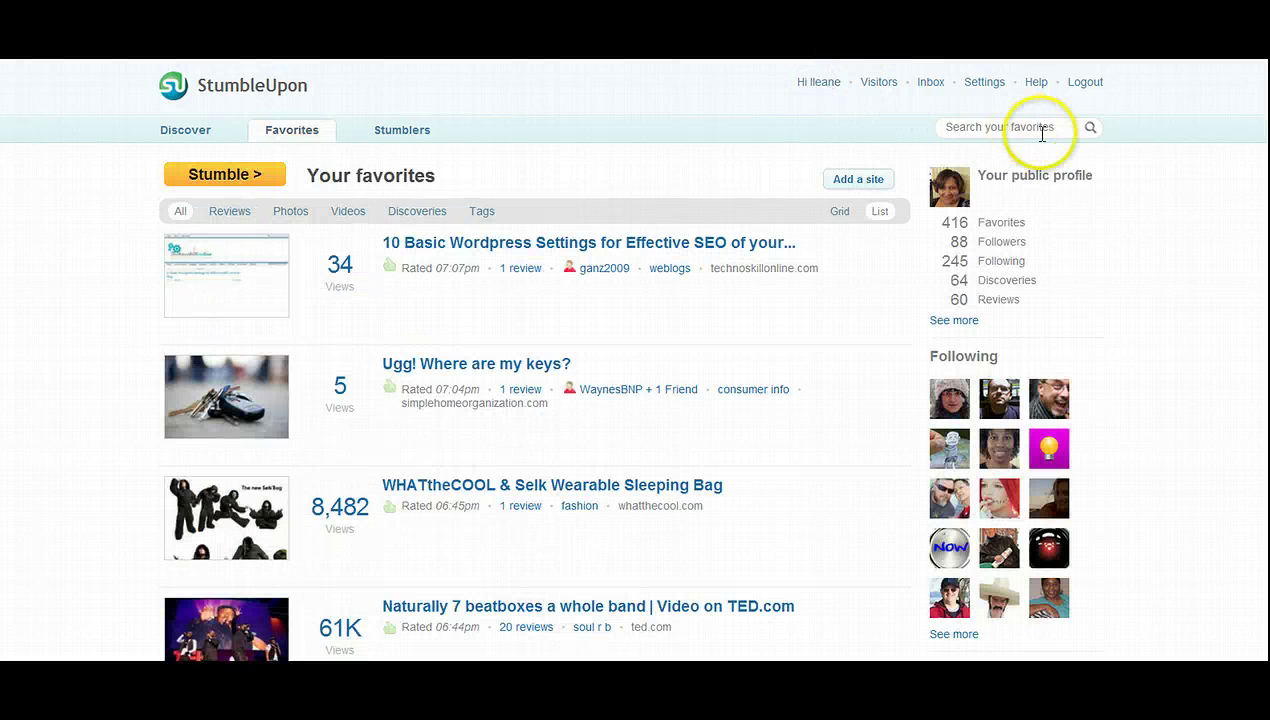
# - Open the pink-lightbulb stumbler inspirationfeed's profile from the Following panel
pyautogui.scroll(-1, 839, 235)
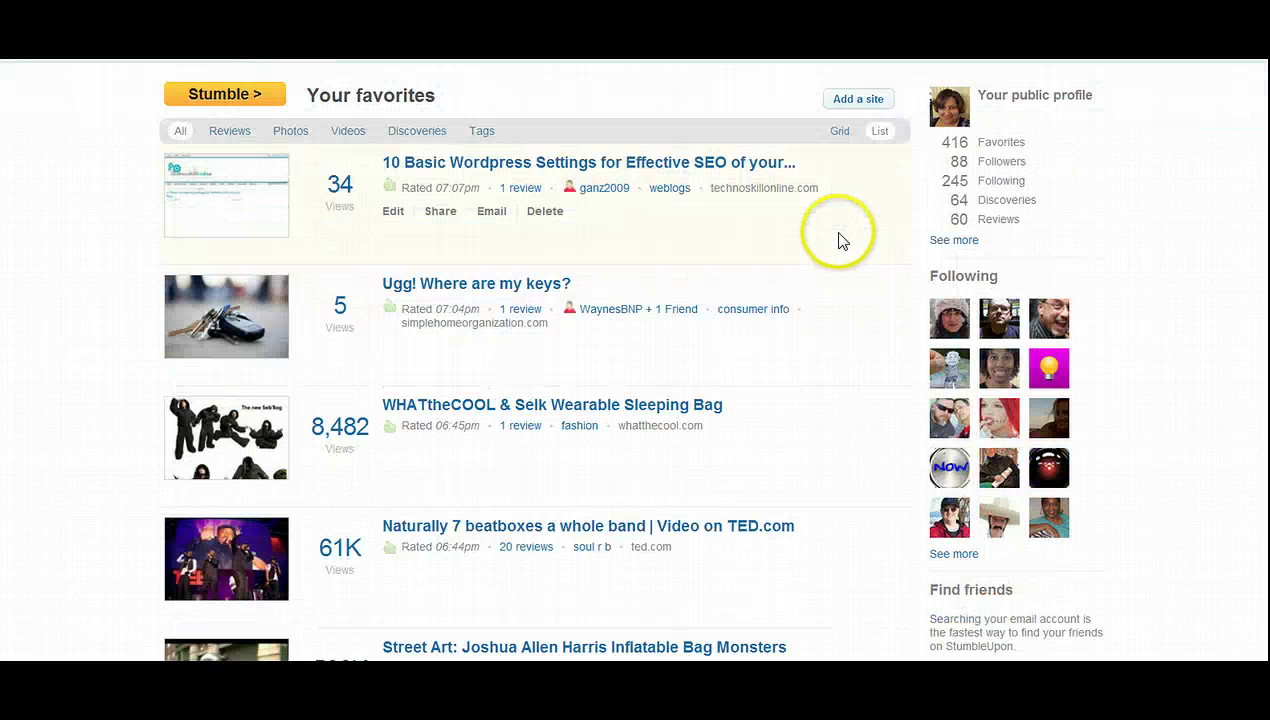
pyautogui.scroll(-1, 843, 241)
pyautogui.scroll(-1, 843, 241)
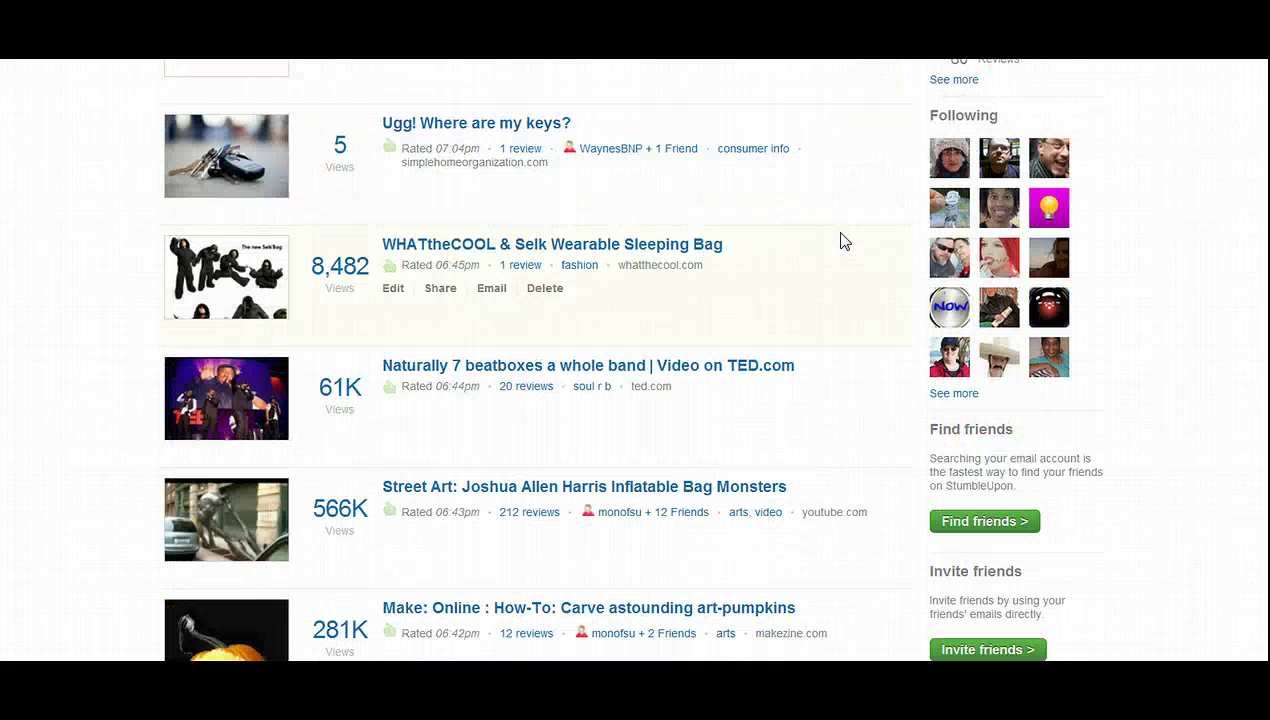
pyautogui.scroll(-1, 843, 241)
pyautogui.scroll(4, 843, 241)
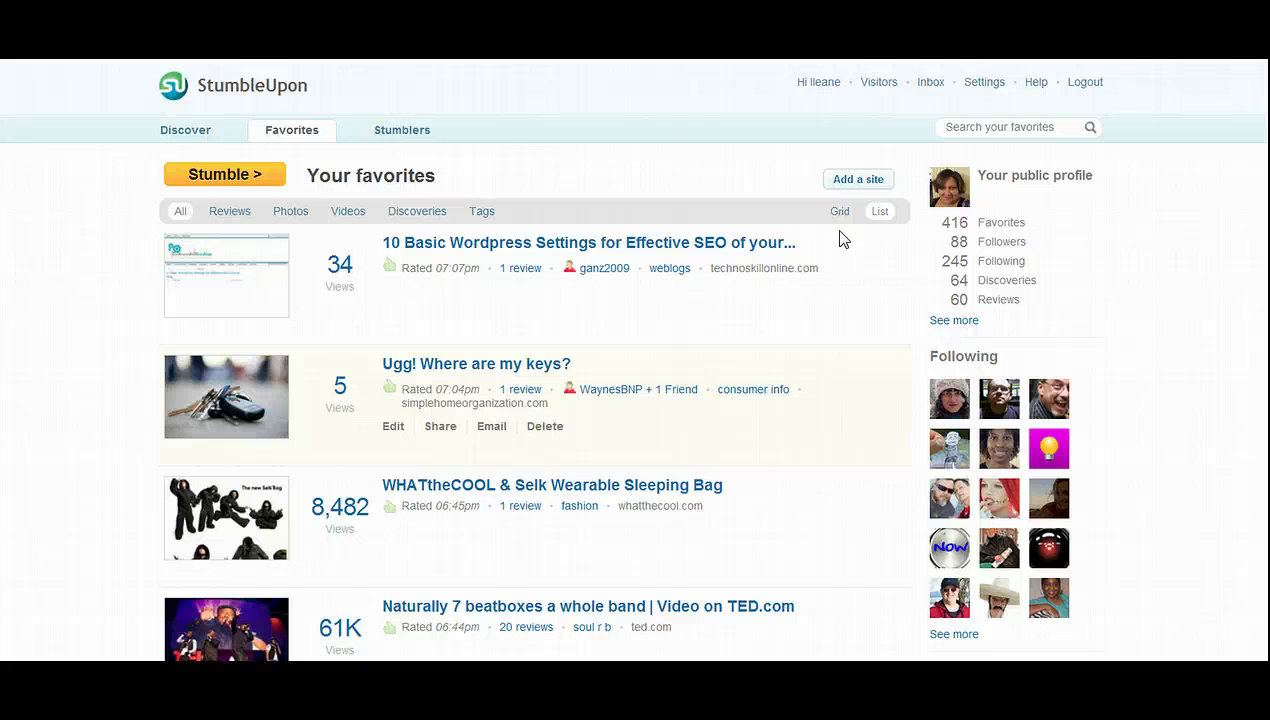
pyautogui.click(1049, 447)
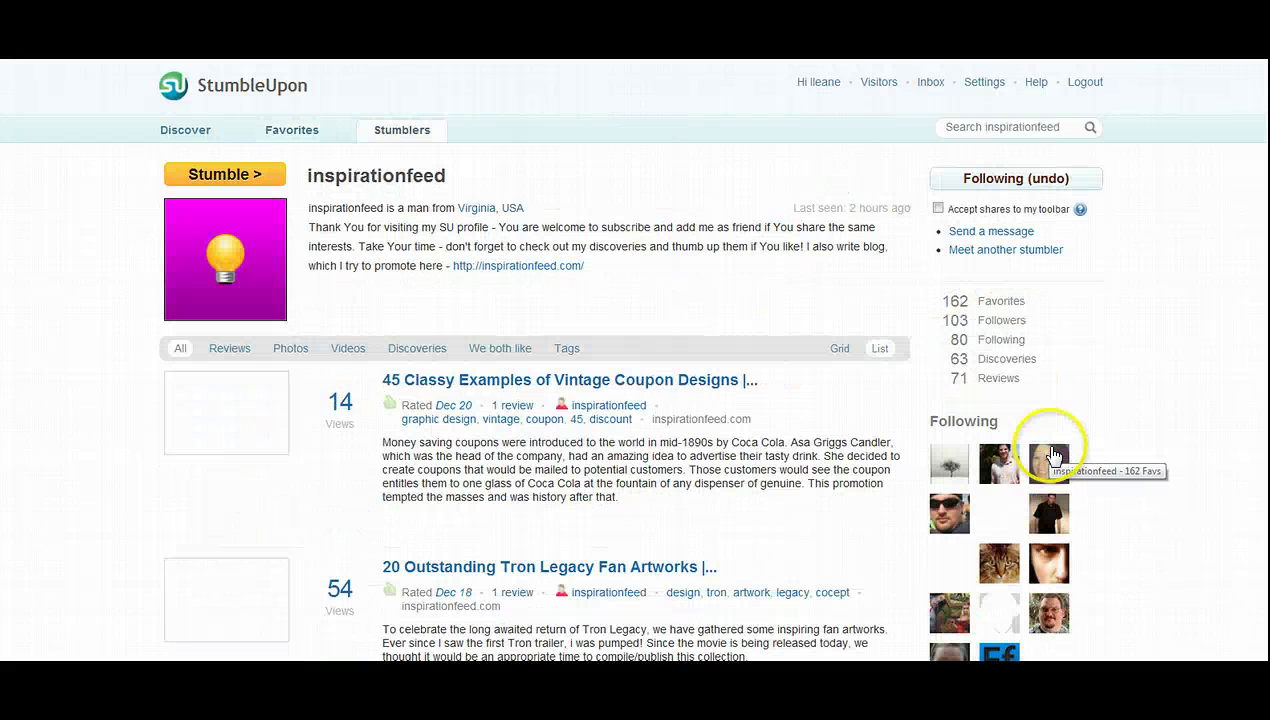
# - Open inspirationfeed's first post, landing on Basic Blog Tips' 'Give Facebook a Facelift with PostPost'
pyautogui.click(695, 384)
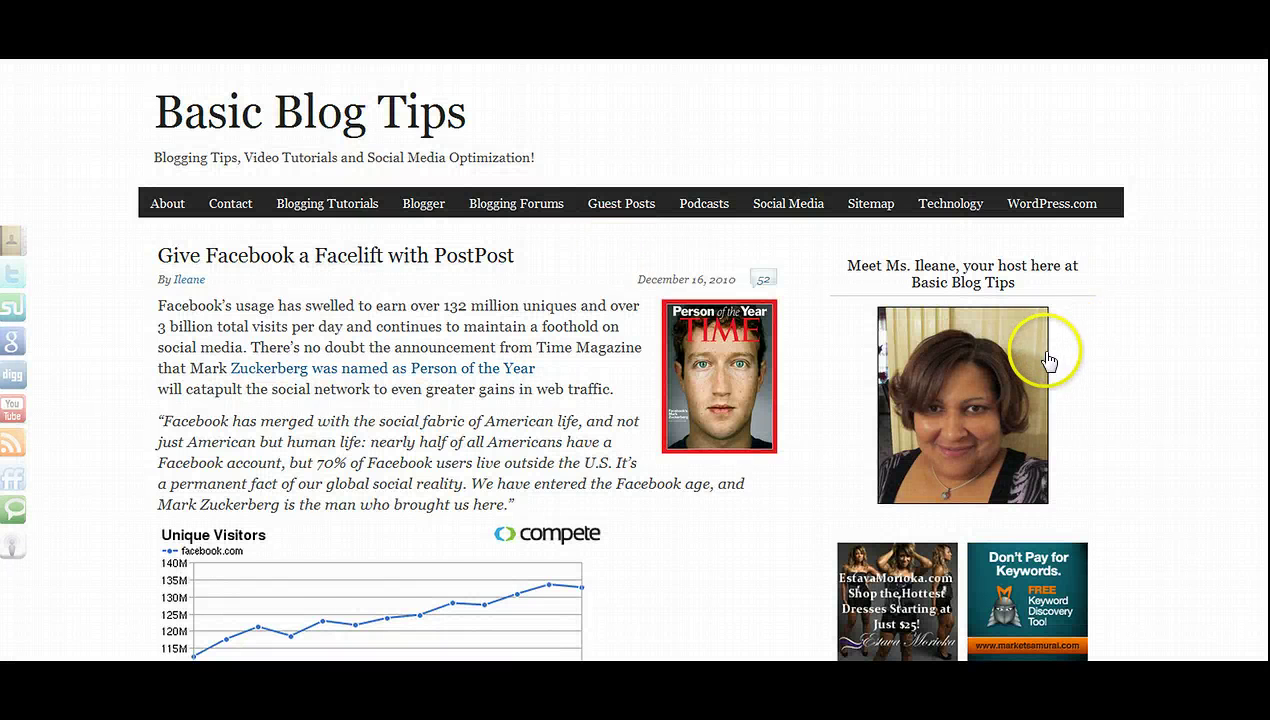